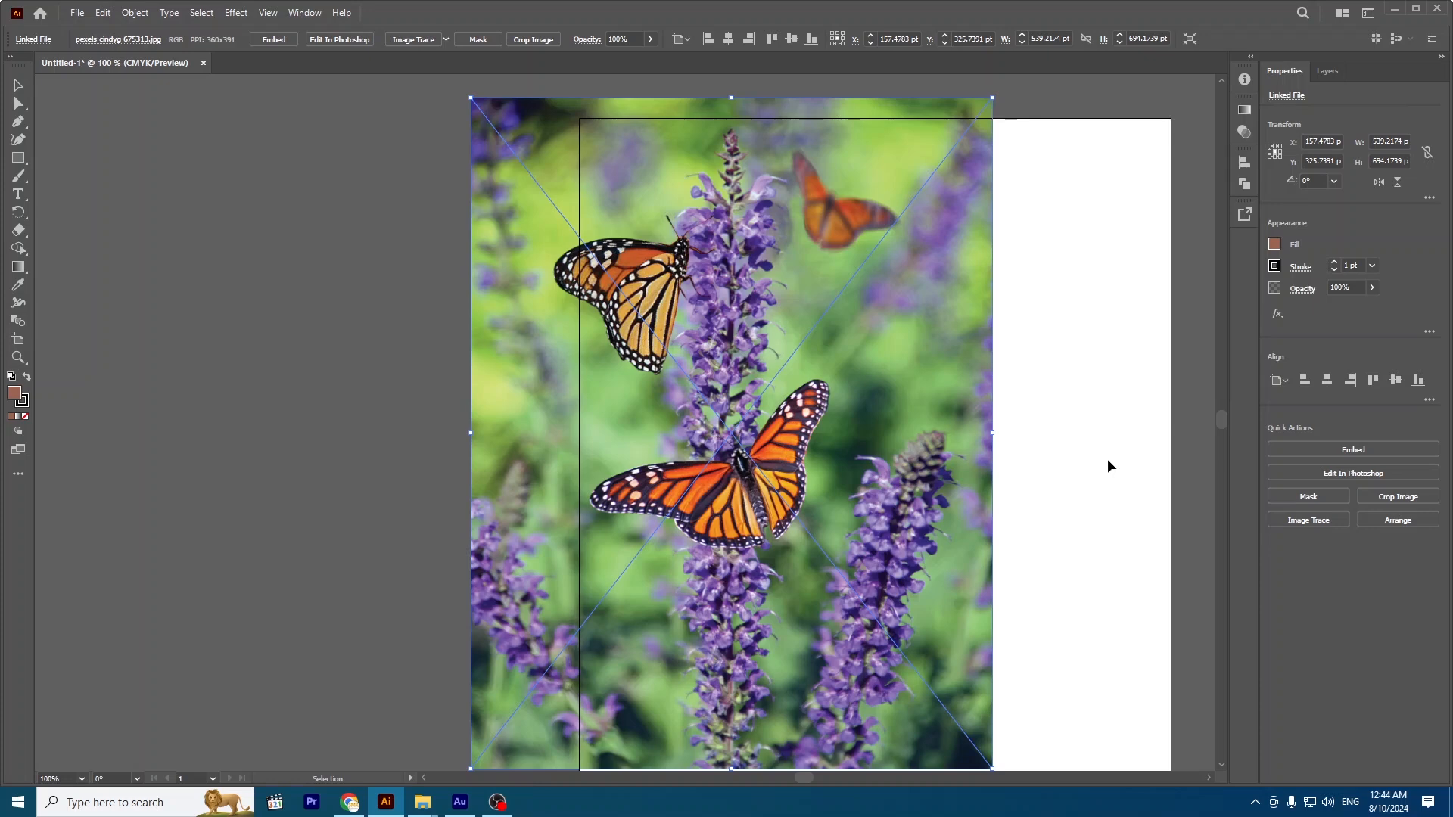
# Switch to Chrome and highlight the Color Libraries topic under Module 3 of the course outline.
pyautogui.click(349, 802)
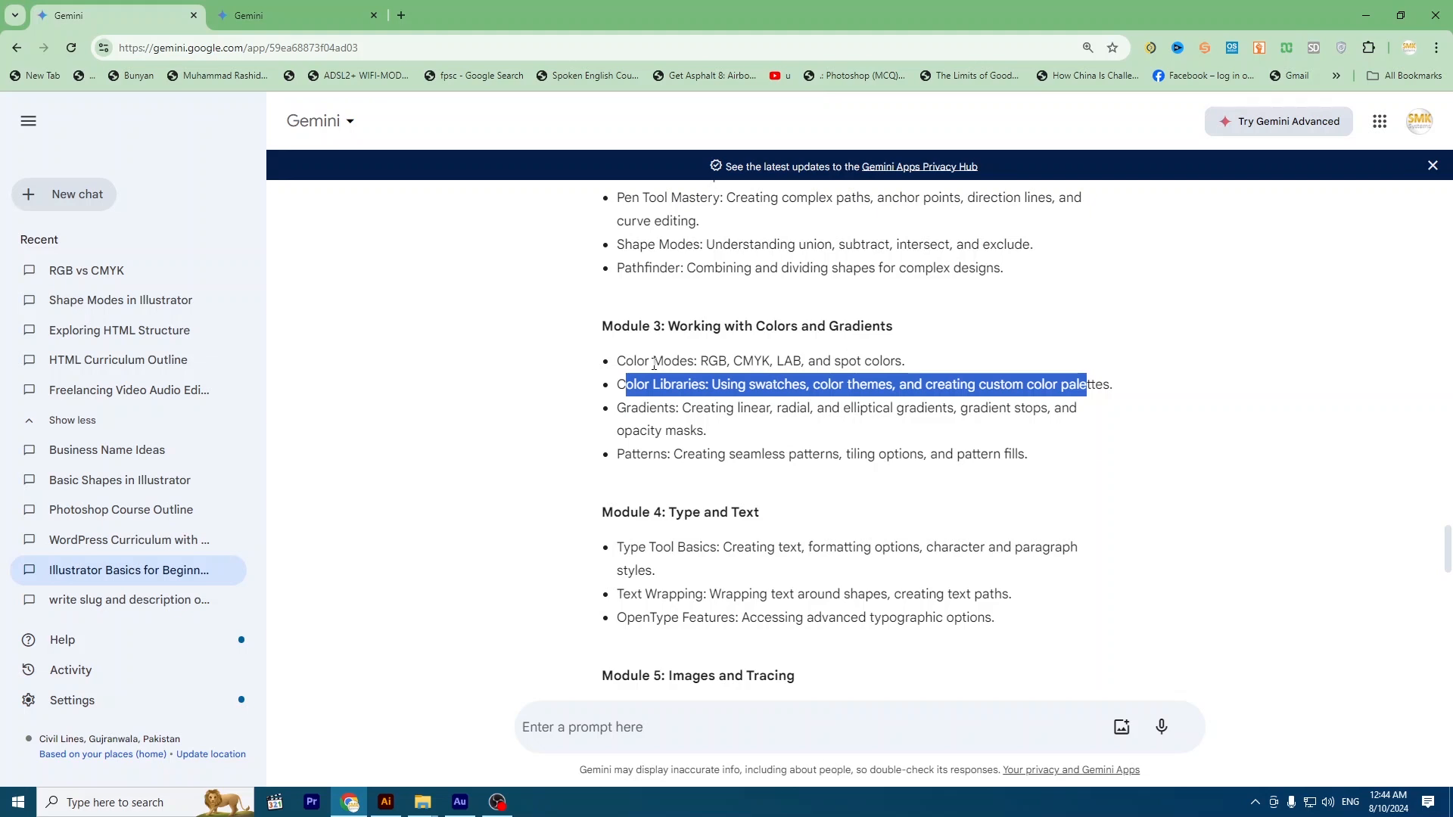
pyautogui.click(748, 368)
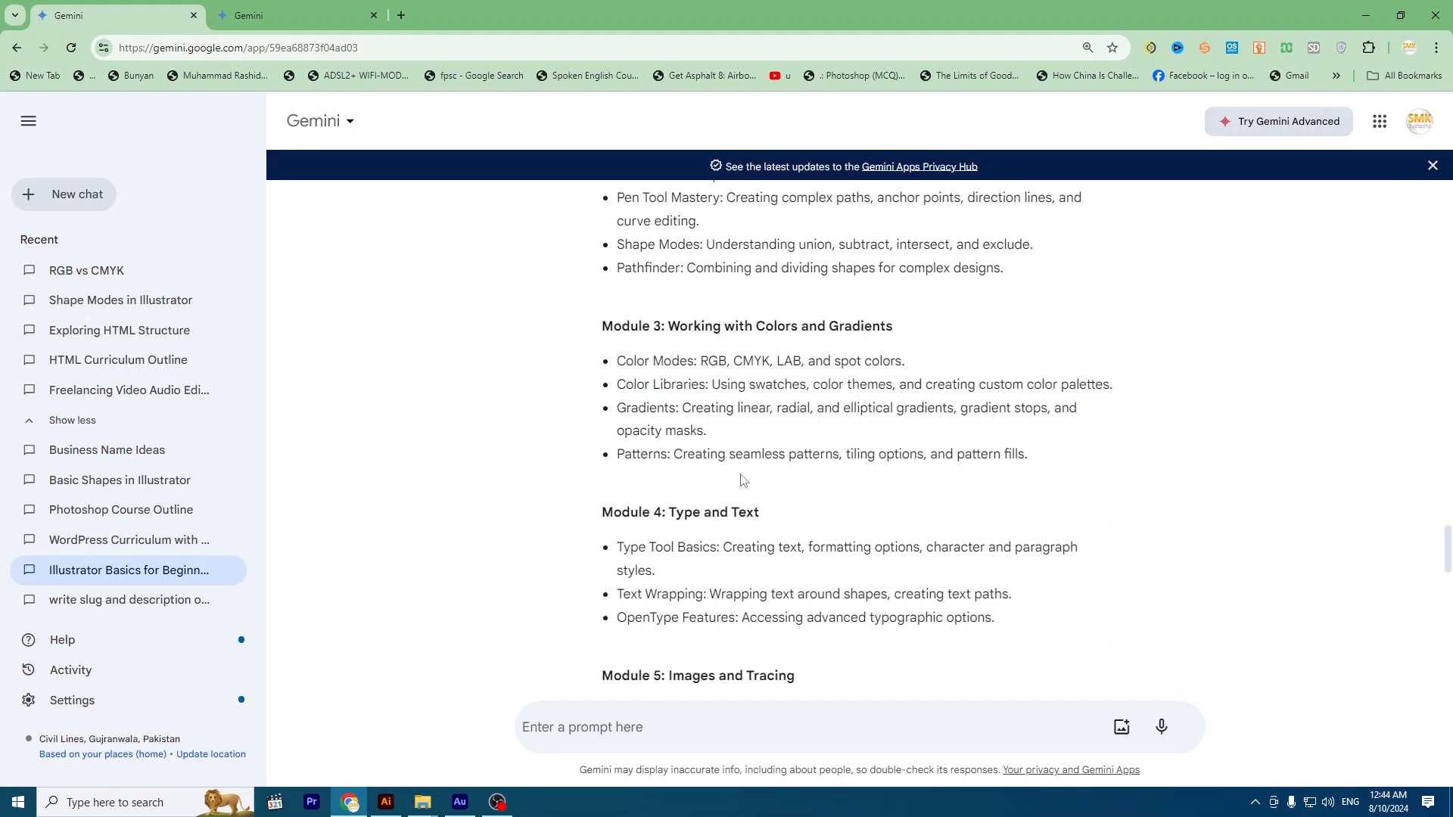
pyautogui.doubleClick(758, 387)
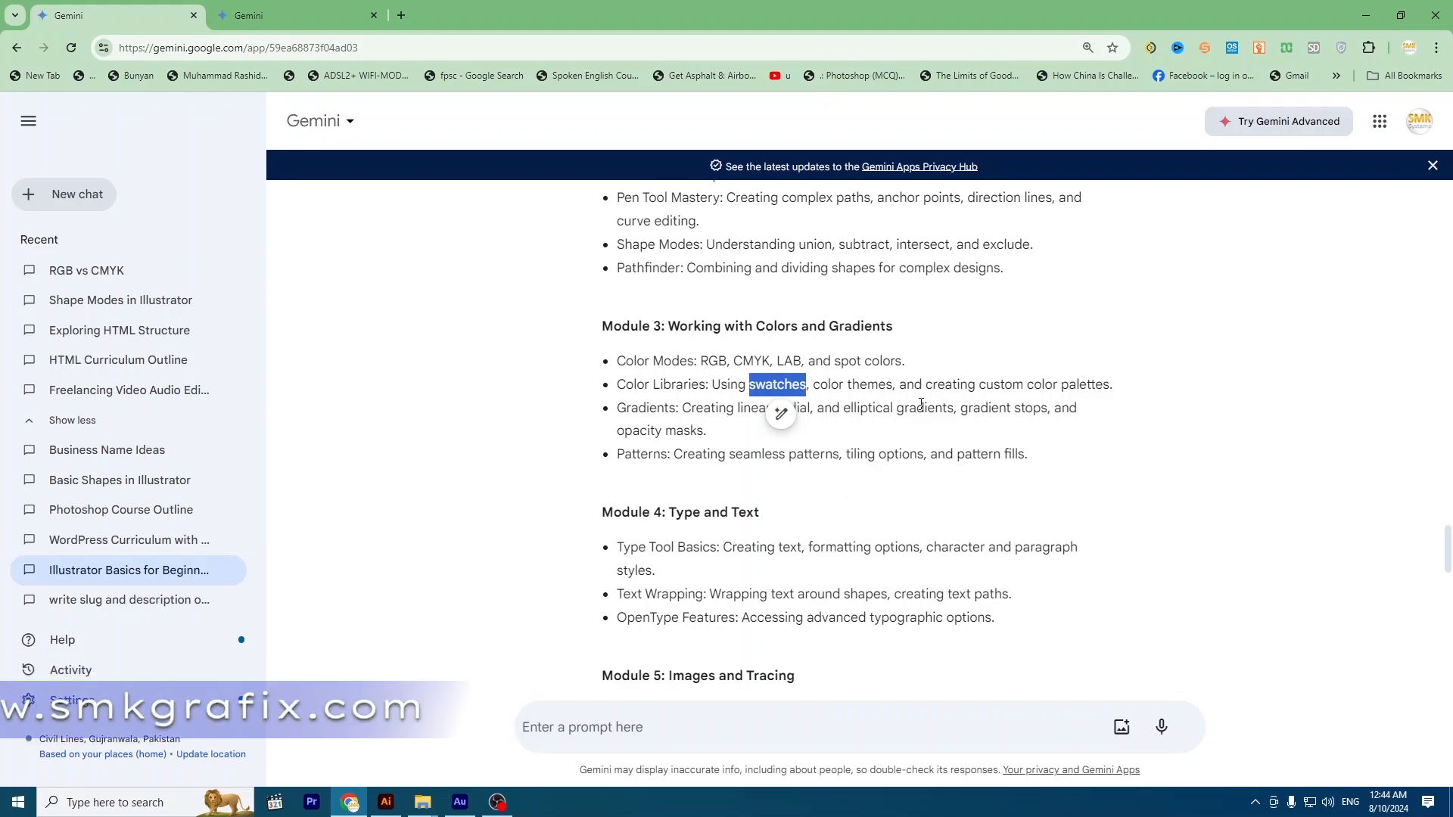
pyautogui.moveTo(614, 388); pyautogui.dragTo(1096, 391)
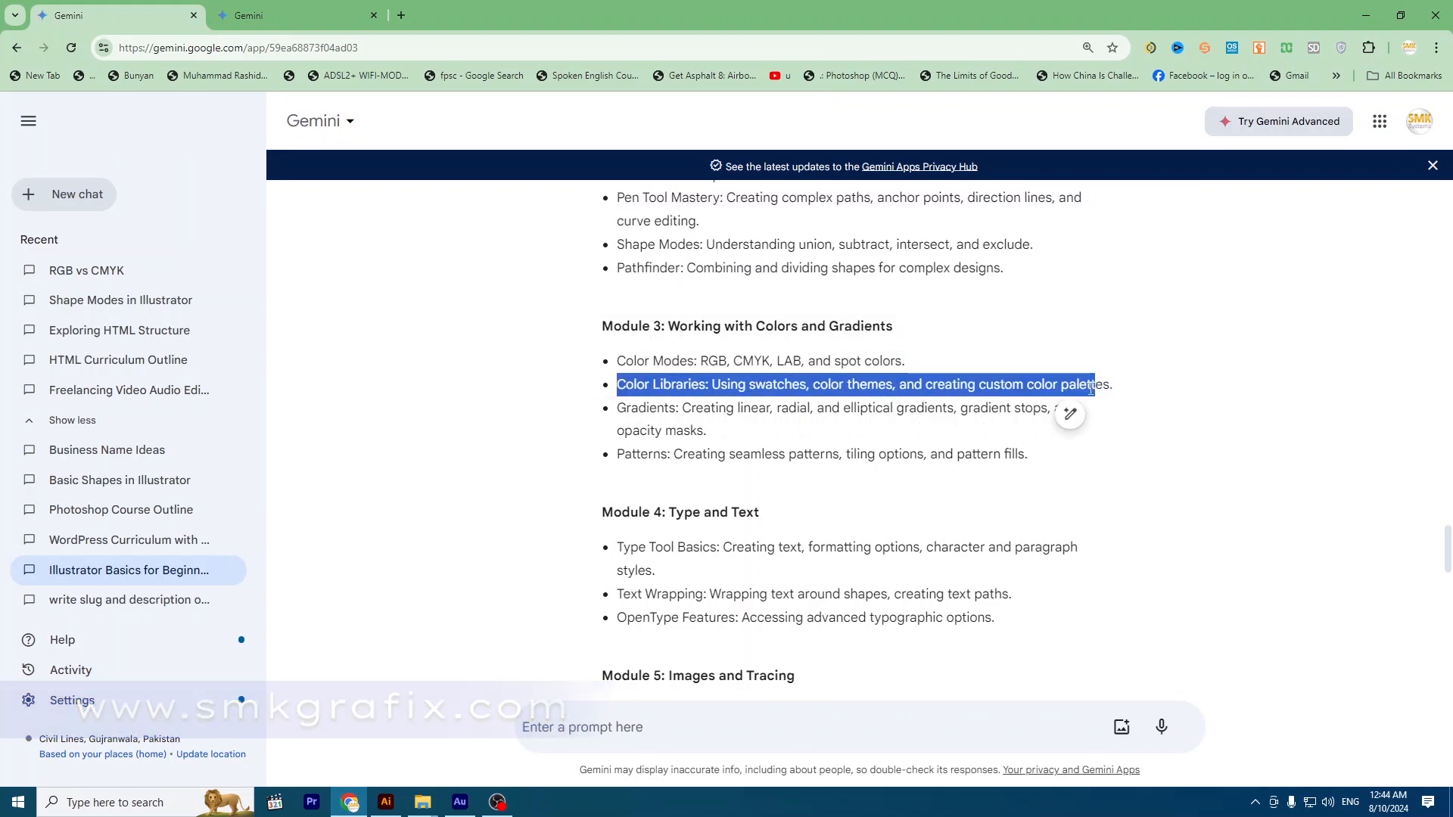
# Read the other Gemini chat's notes on color libraries, including the instructions for creating a new swatch.
pyautogui.click(242, 9)
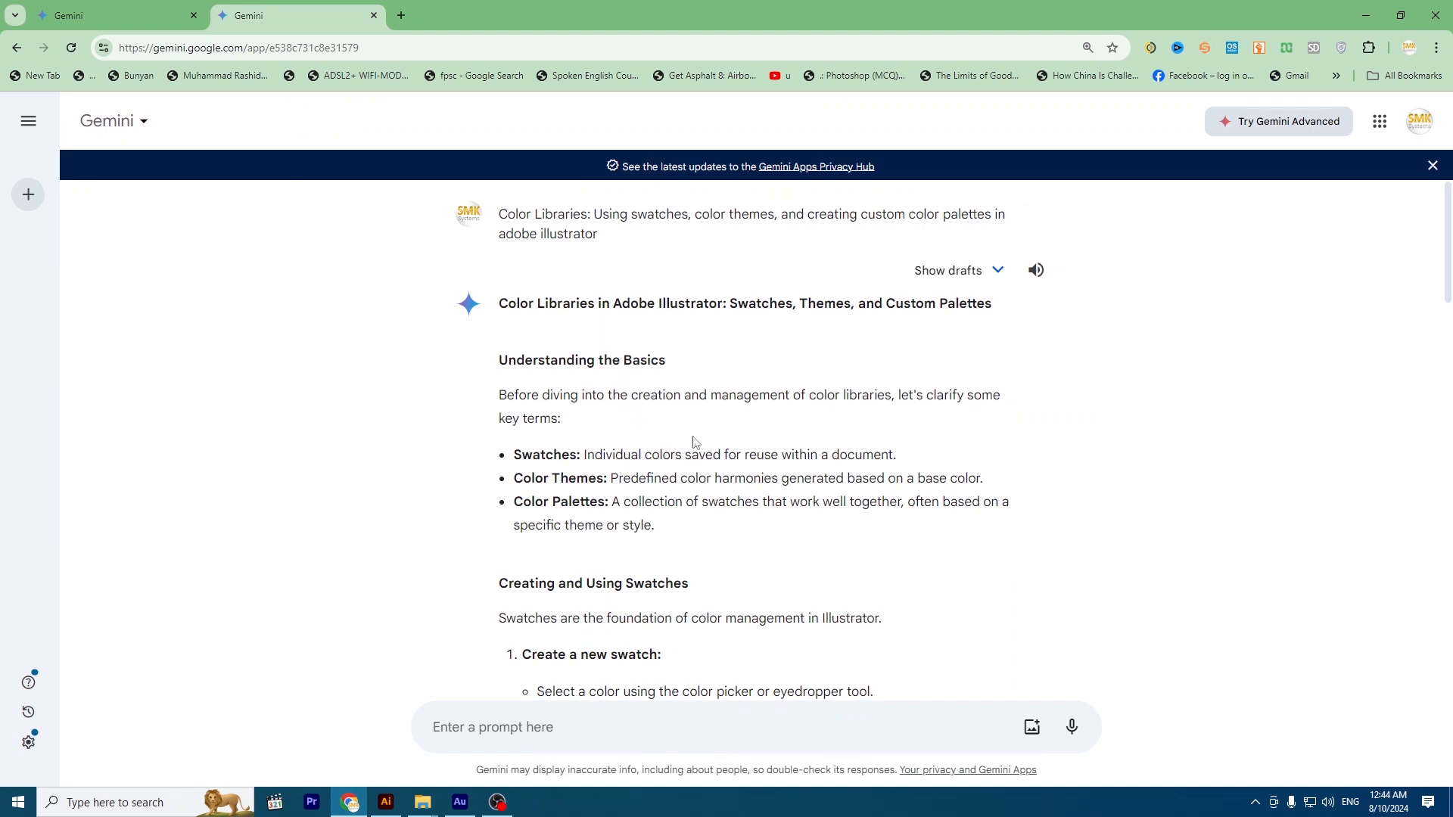
pyautogui.scroll(-1, 707, 448)
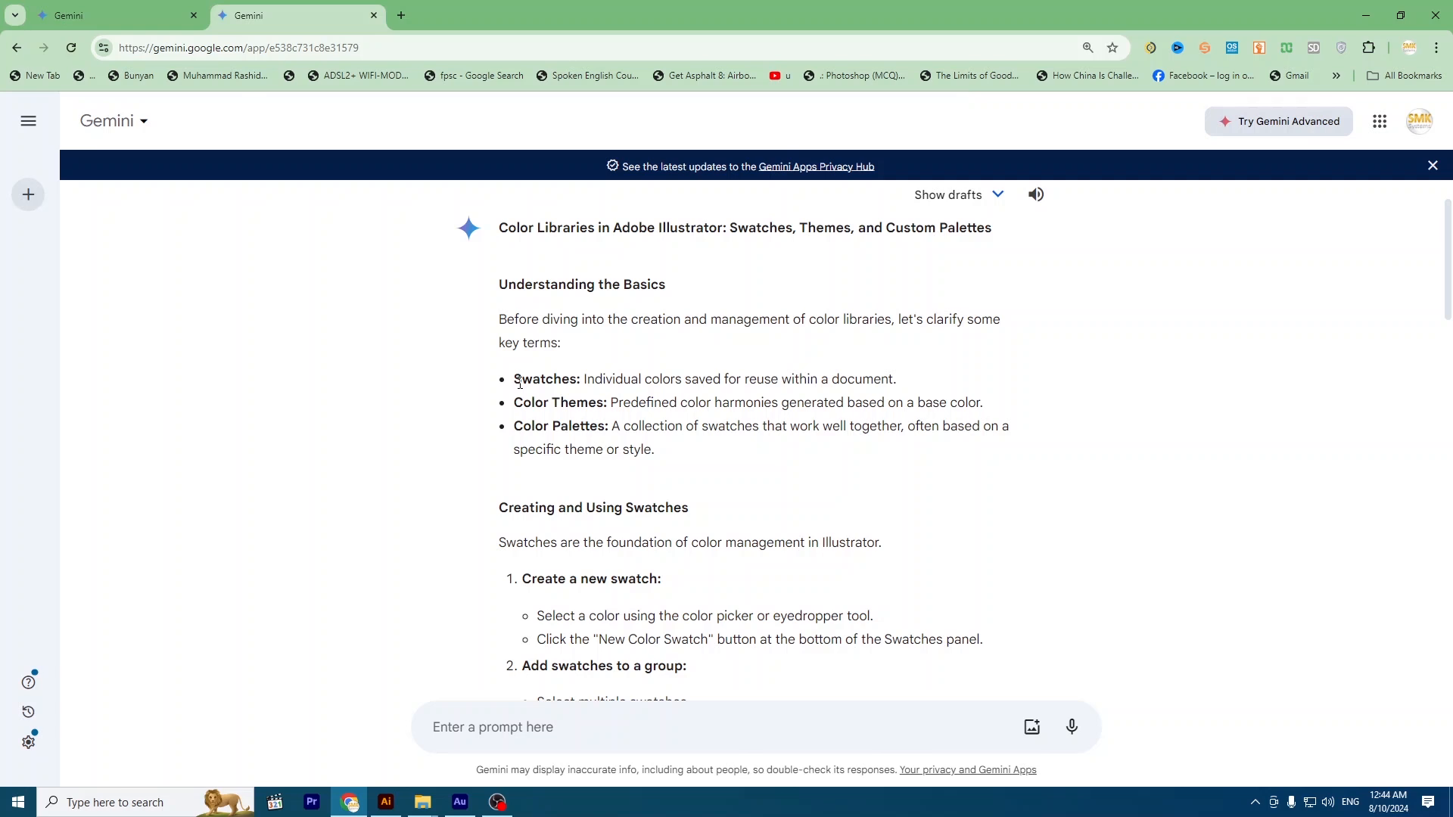
pyautogui.scroll(-2, 503, 419)
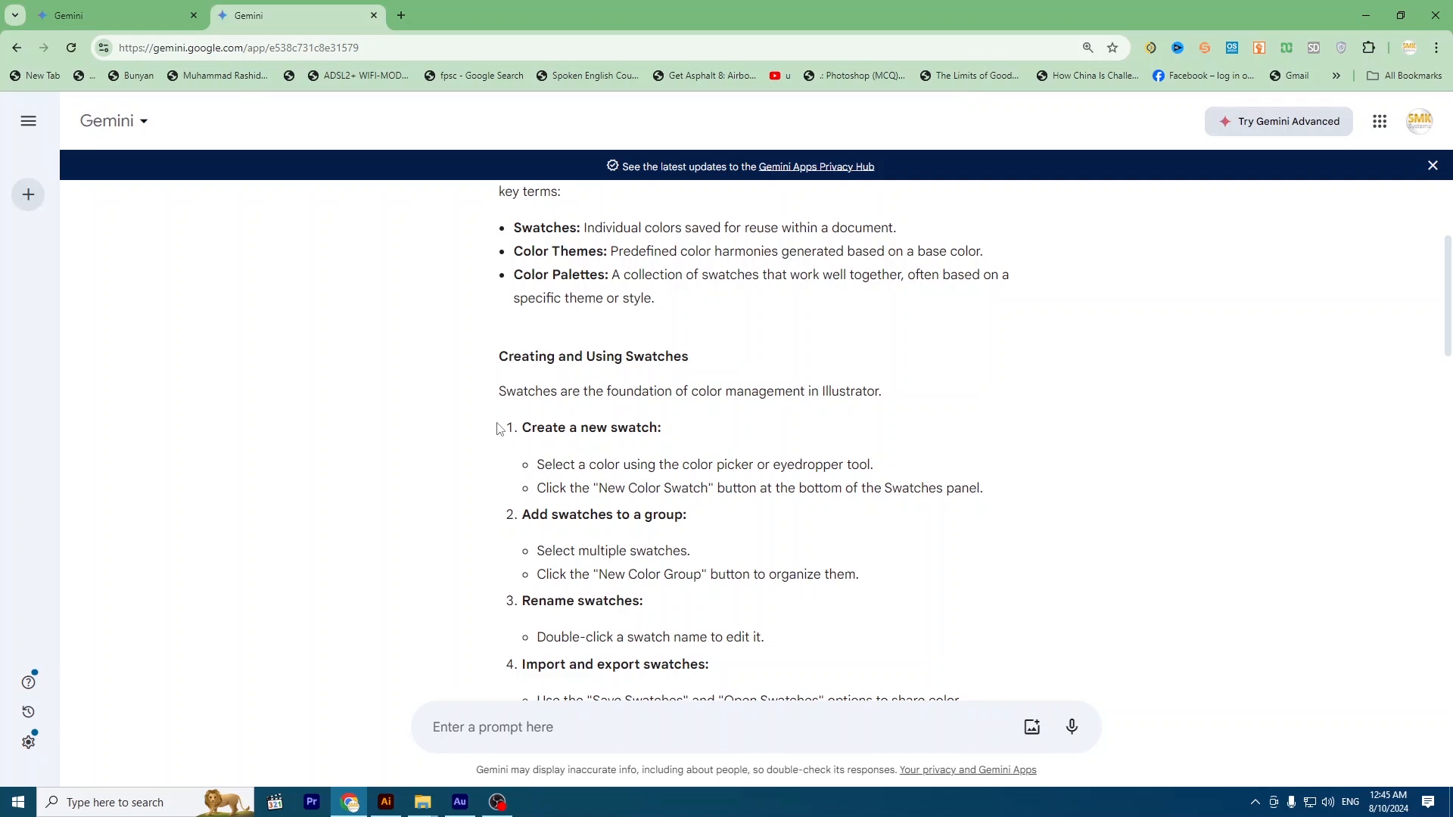
pyautogui.scroll(-1, 507, 431)
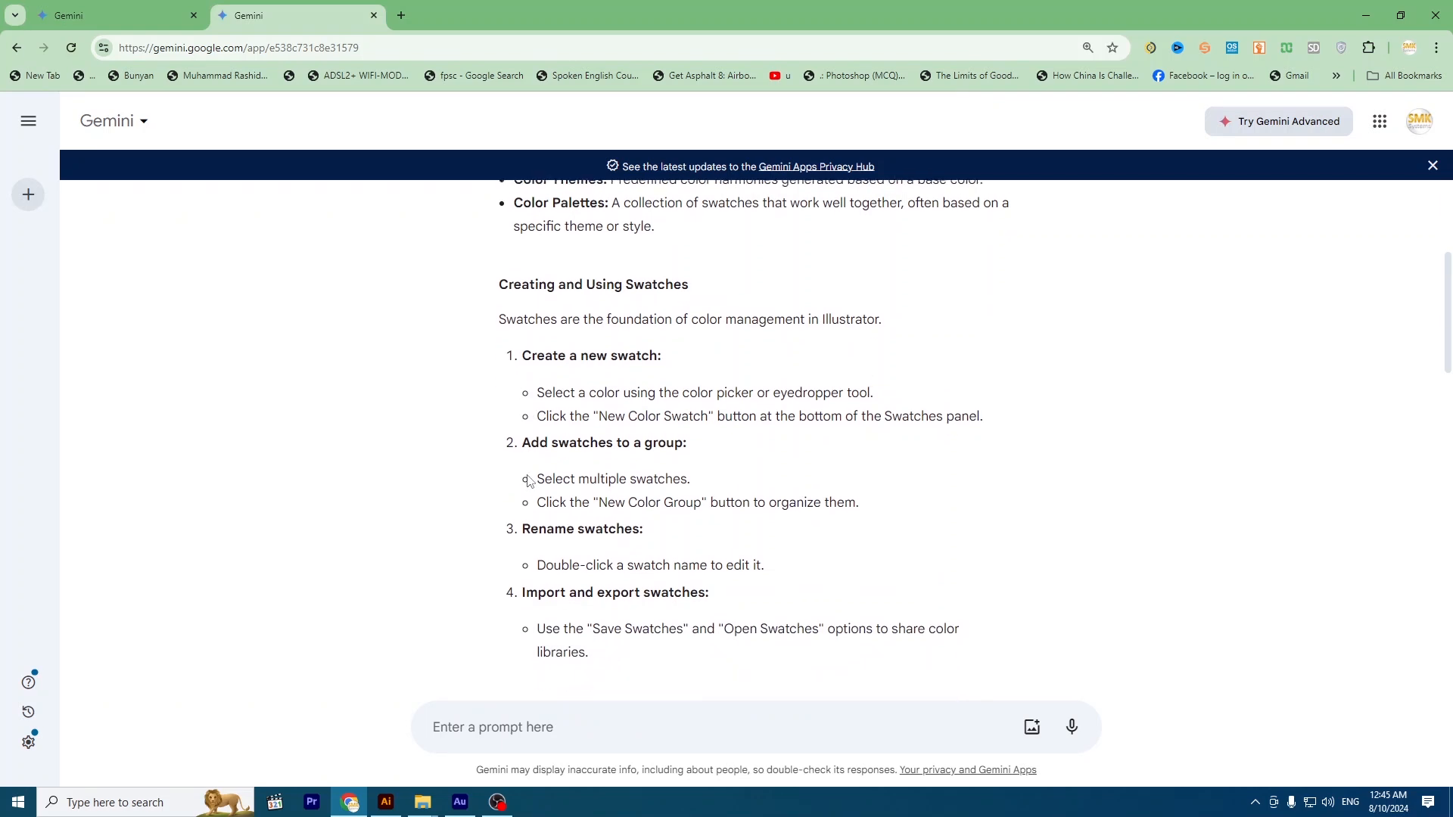
pyautogui.moveTo(520, 362)
pyautogui.mouseDown()
pyautogui.moveTo(592, 381)
pyautogui.moveTo(685, 359)
pyautogui.mouseUp()
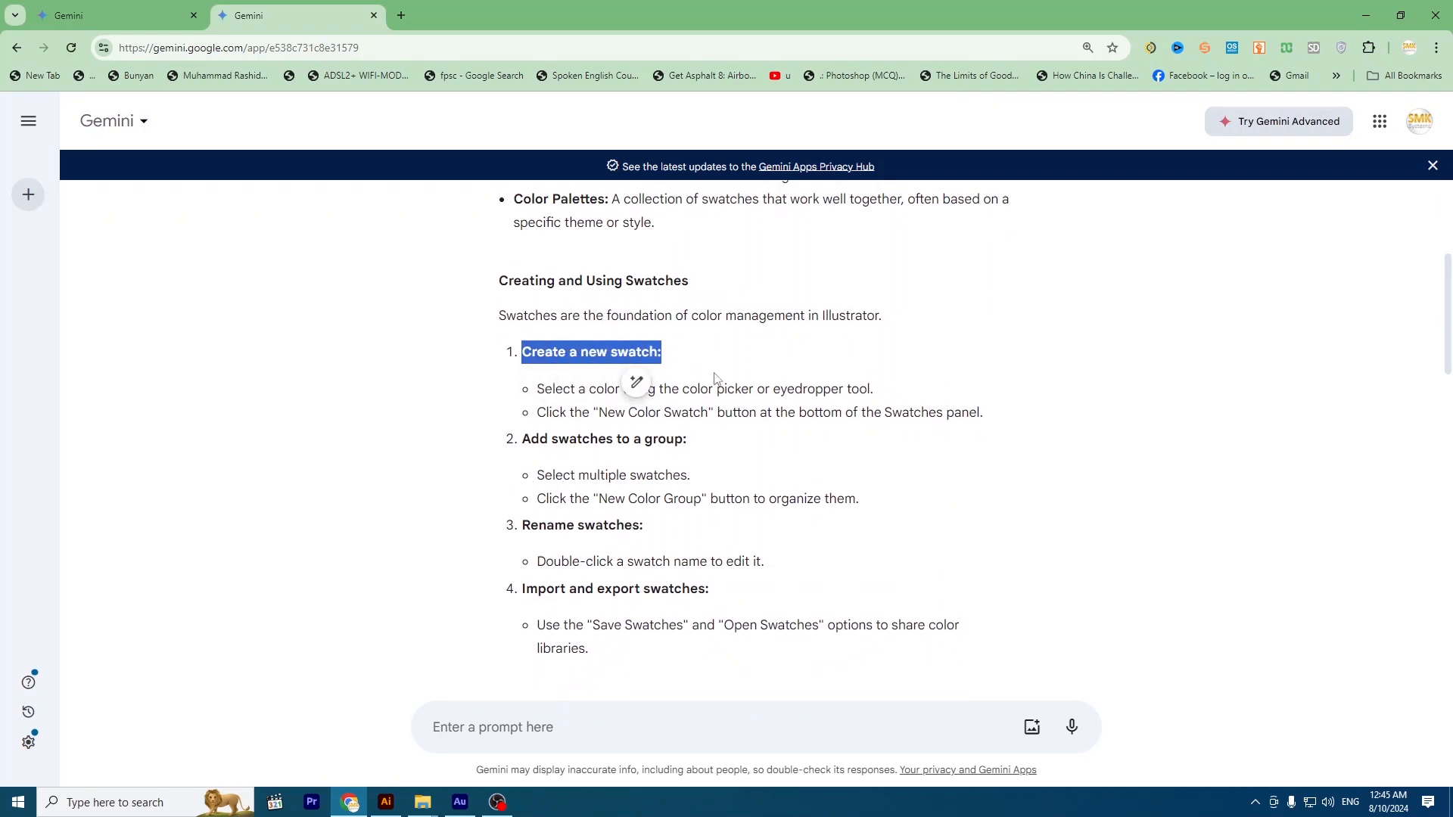
pyautogui.click(744, 445)
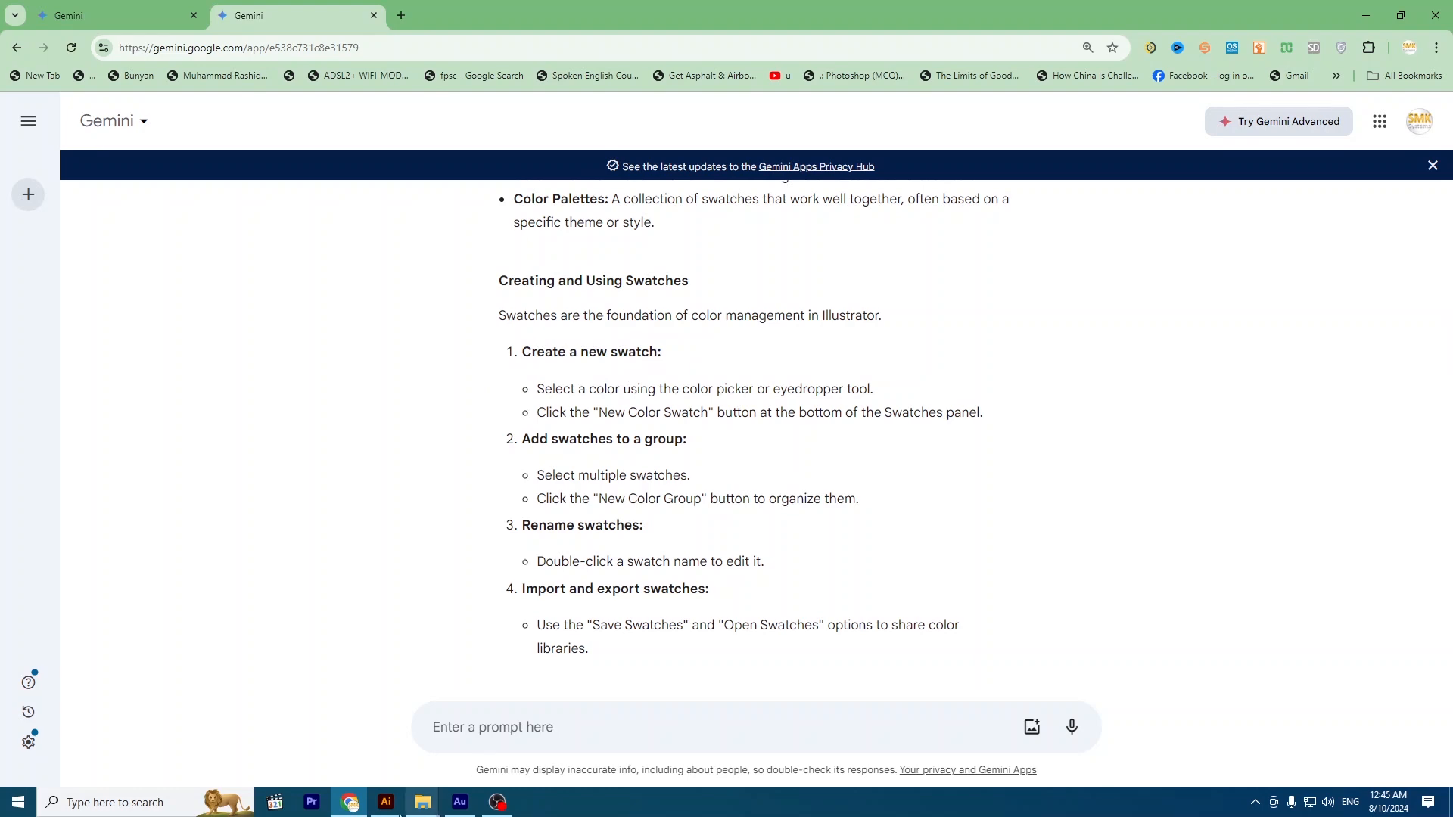
# Switch to Illustrator and move the butterfly photo off the artboard so it sits beside it on the left.
pyautogui.click(386, 802)
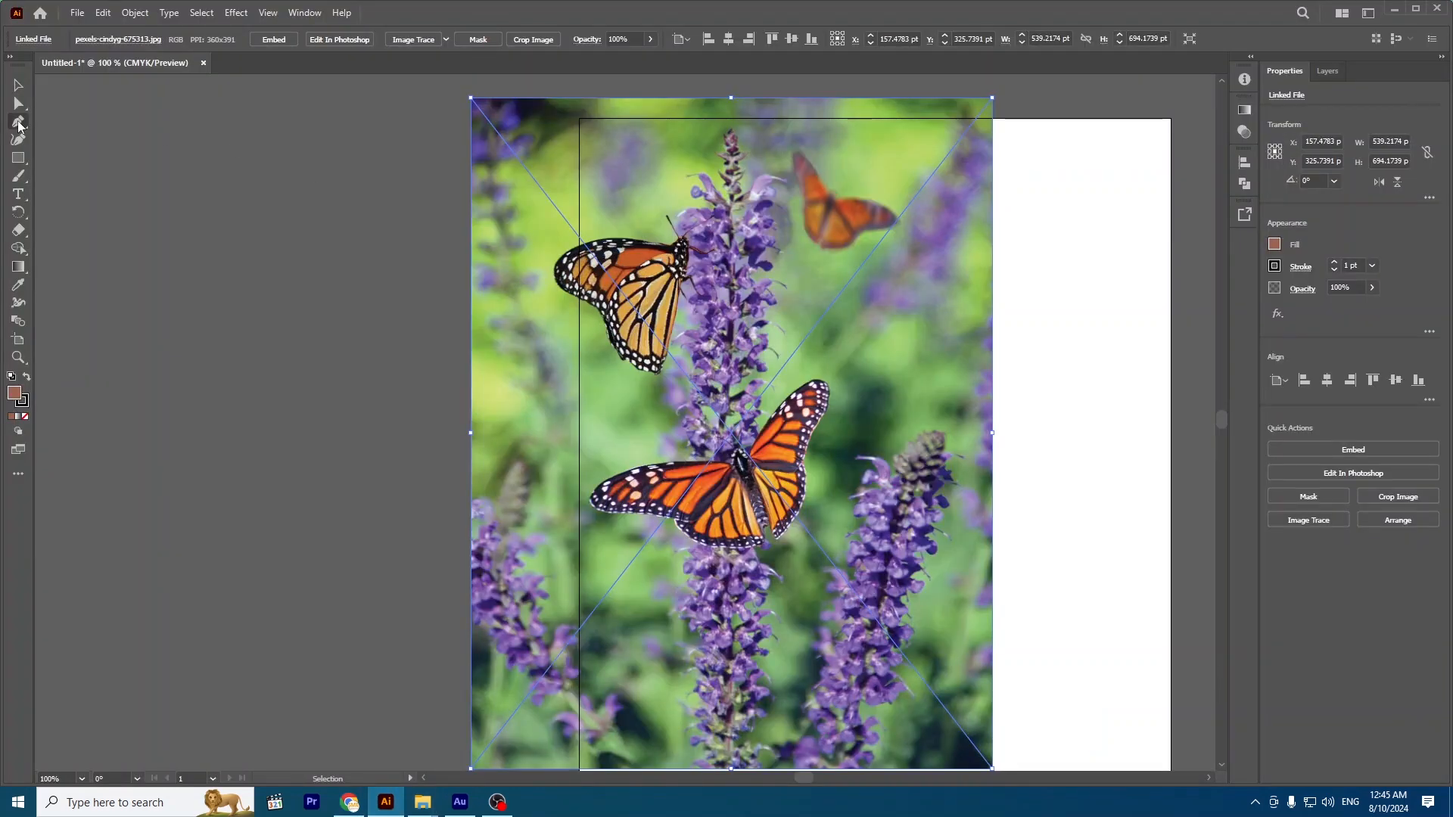
pyautogui.moveTo(761, 206); pyautogui.dragTo(347, 206)
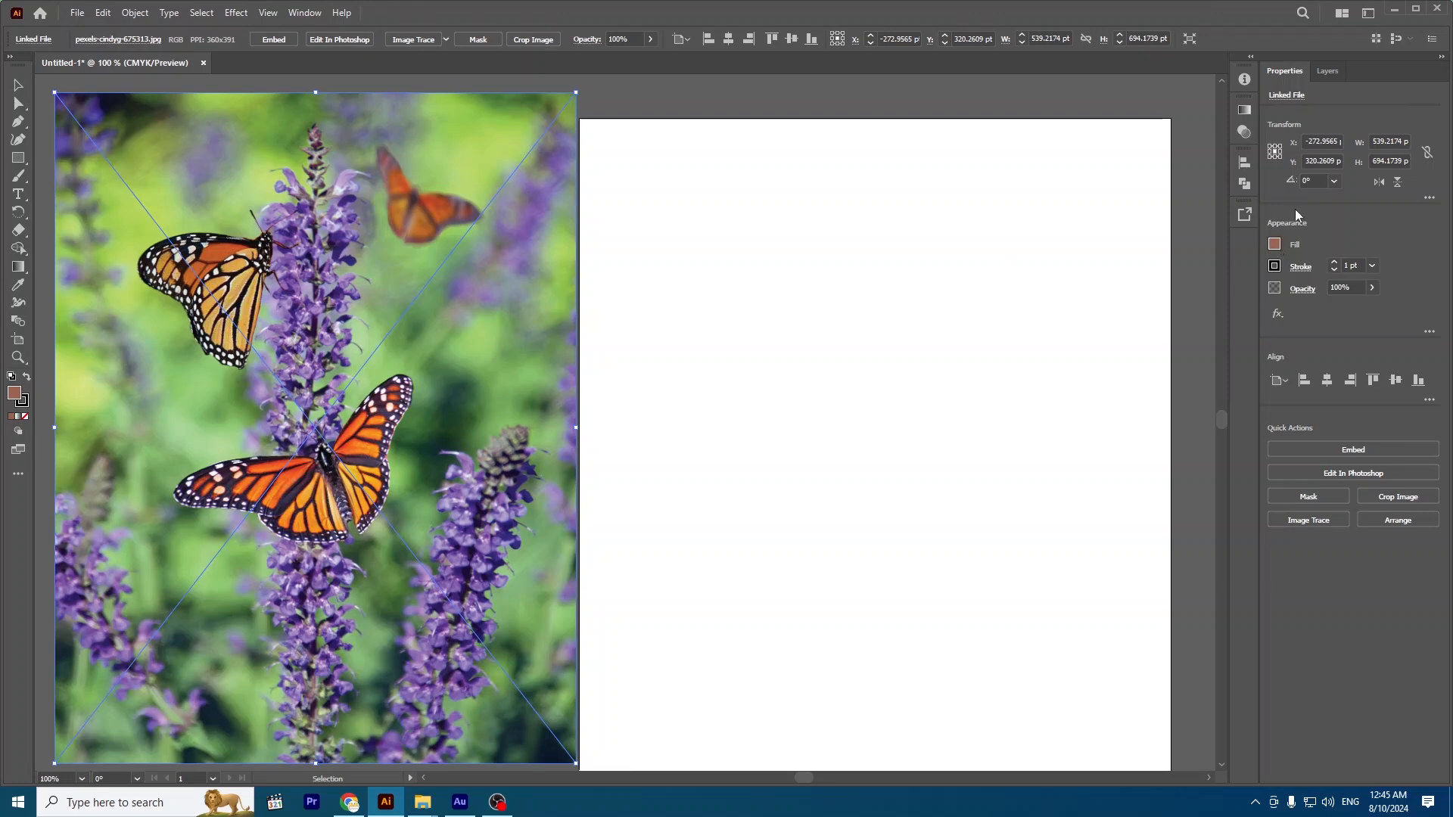
# Show the Swatches panel and enlarge it.
pyautogui.click(1275, 247)
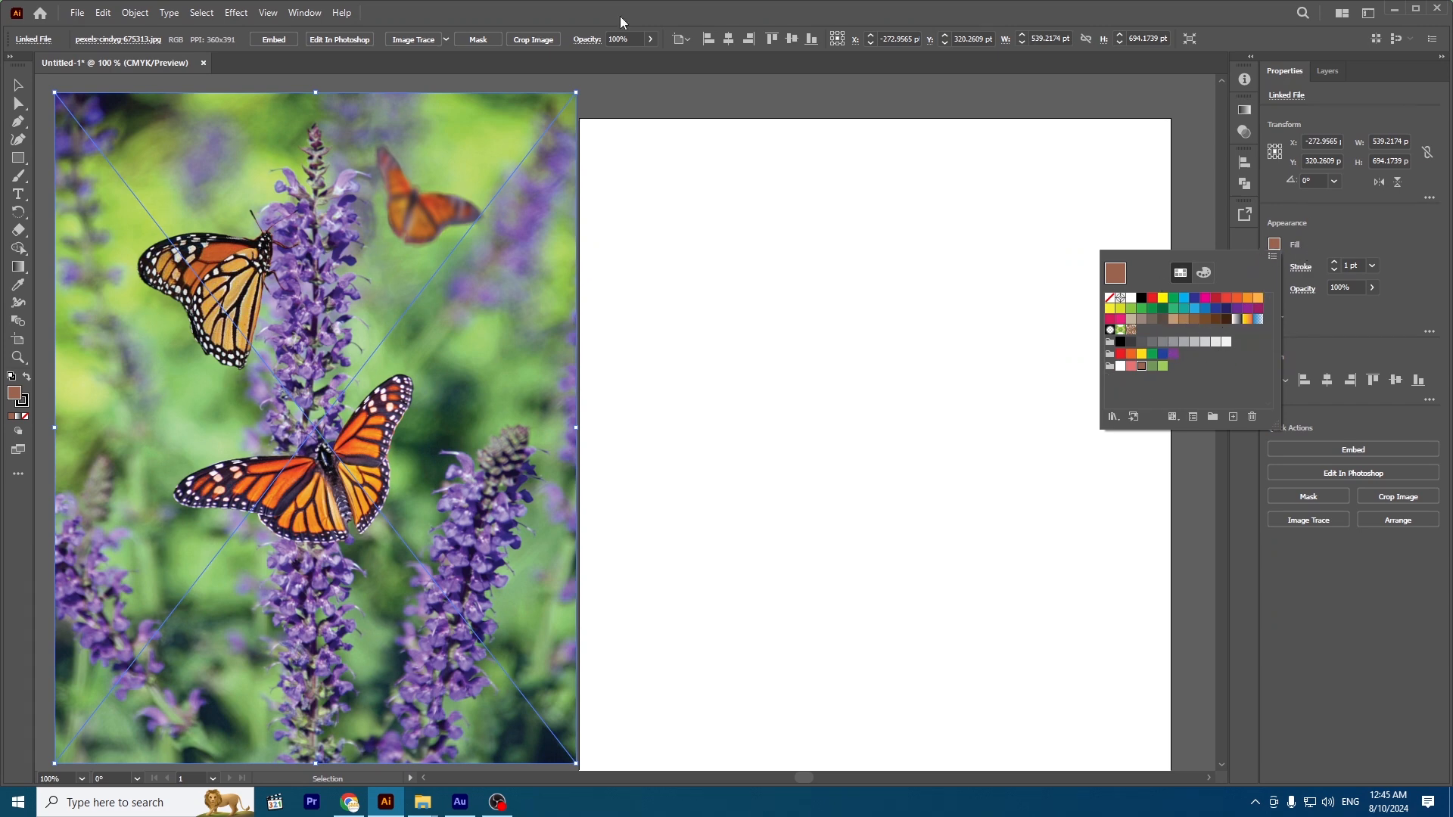
pyautogui.click(313, 9)
pyautogui.click(311, 13)
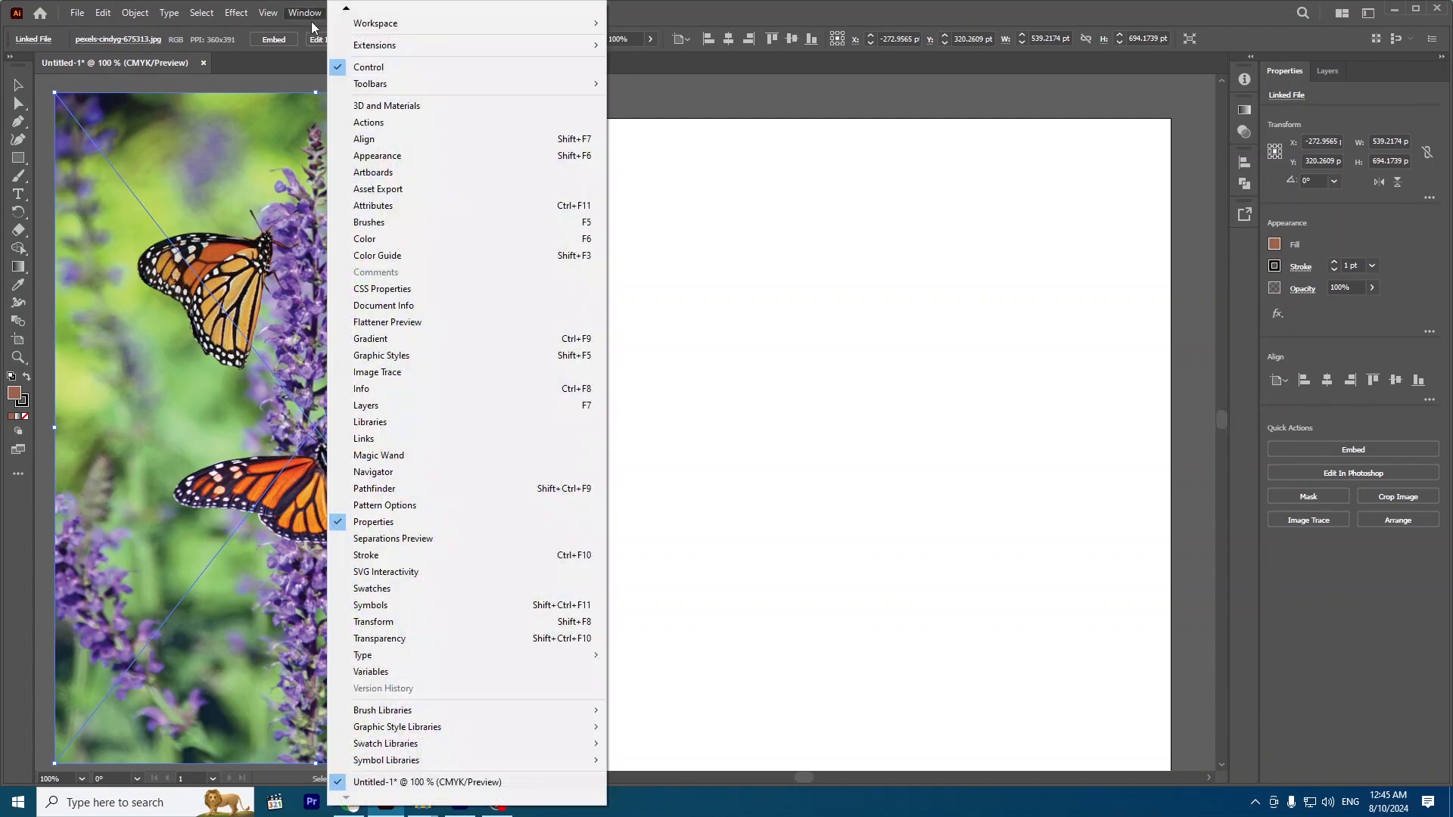
pyautogui.click(376, 592)
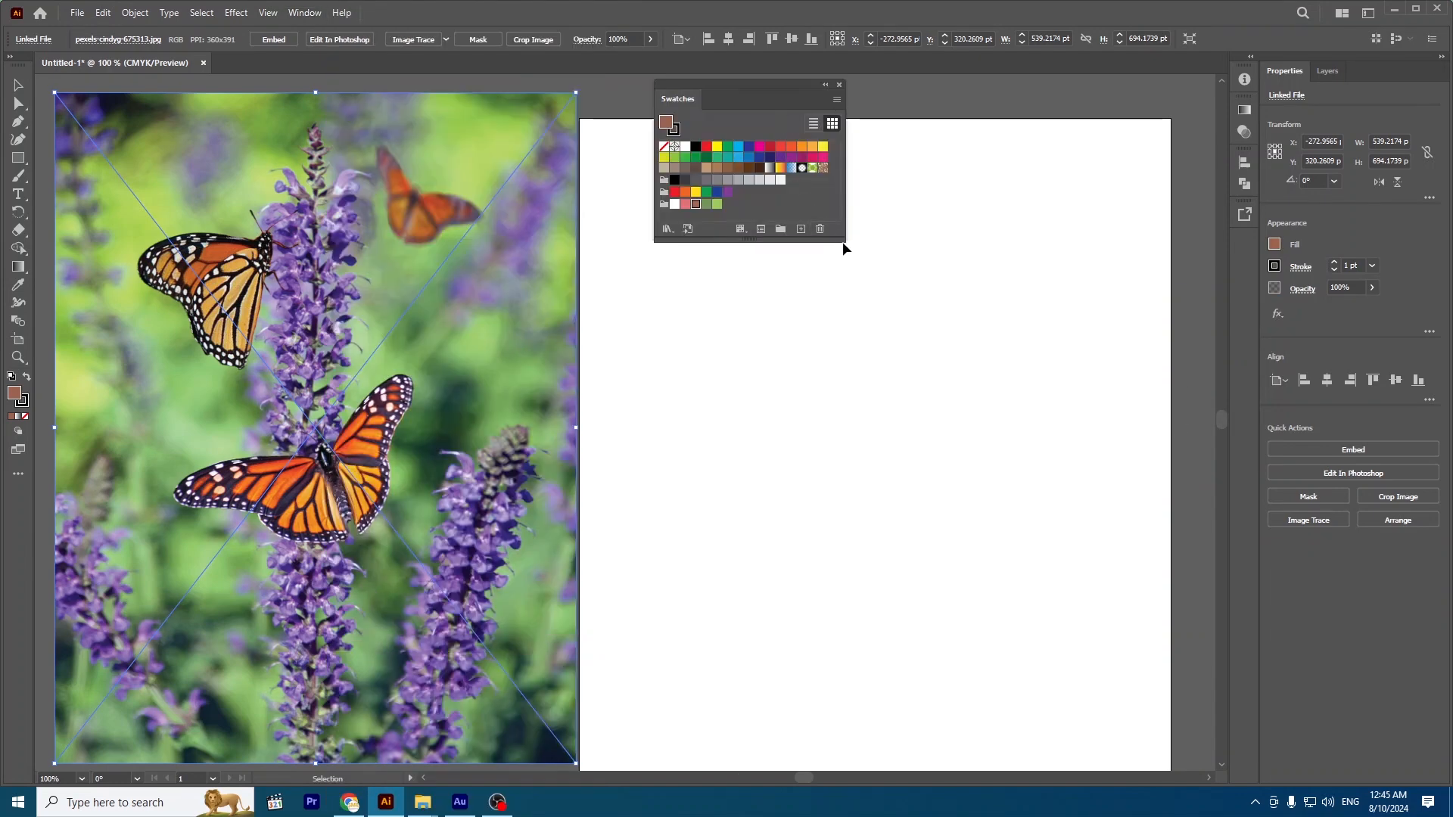
pyautogui.moveTo(845, 236); pyautogui.dragTo(893, 276)
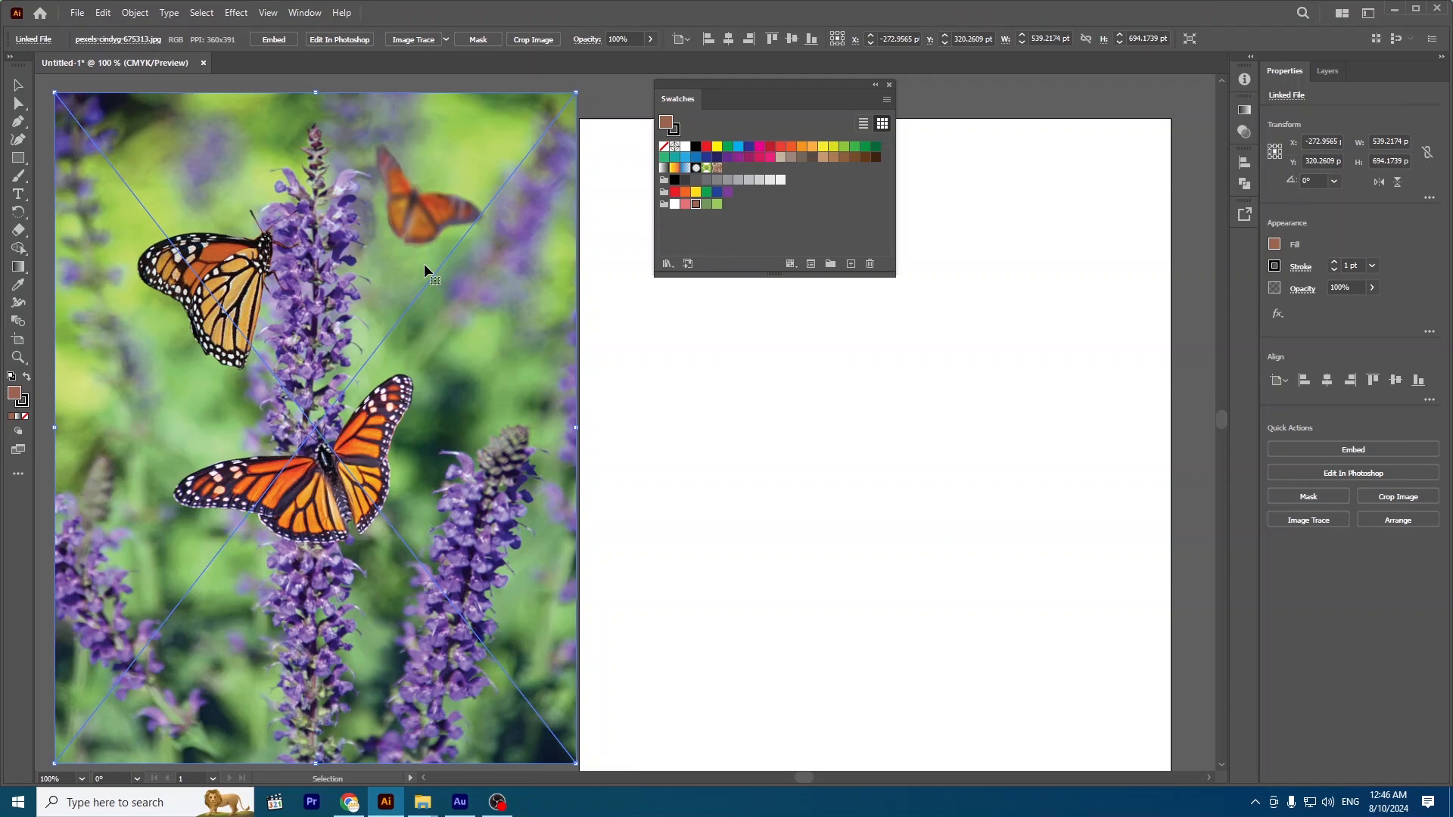
# Sample several colors from the photo with the Eyedropper, ending on the orange of the lower butterfly's wing.
pyautogui.click(19, 286)
pyautogui.click(437, 210)
pyautogui.click(216, 249)
pyautogui.click(141, 316)
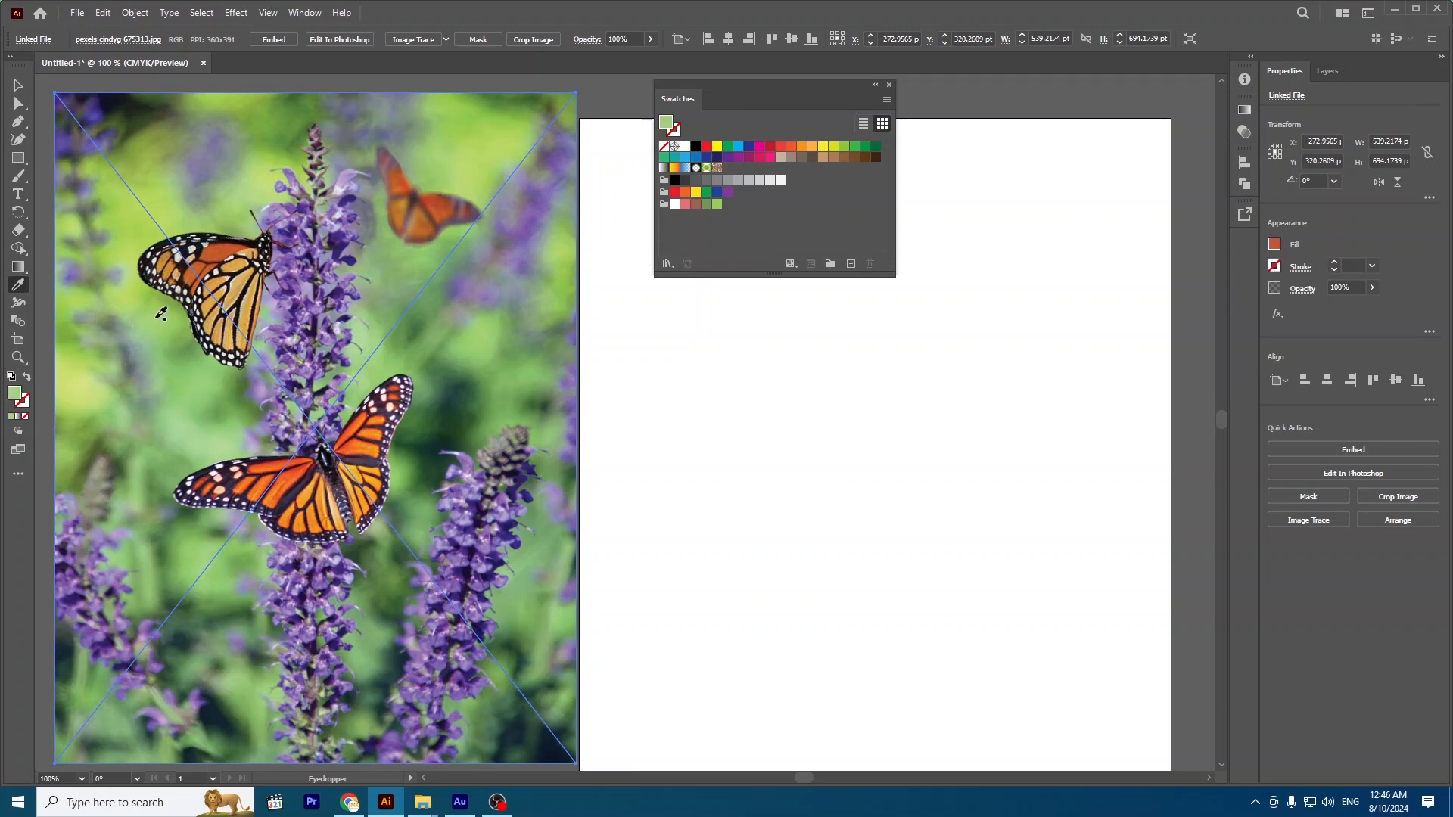
pyautogui.click(118, 282)
pyautogui.click(203, 178)
pyautogui.click(534, 216)
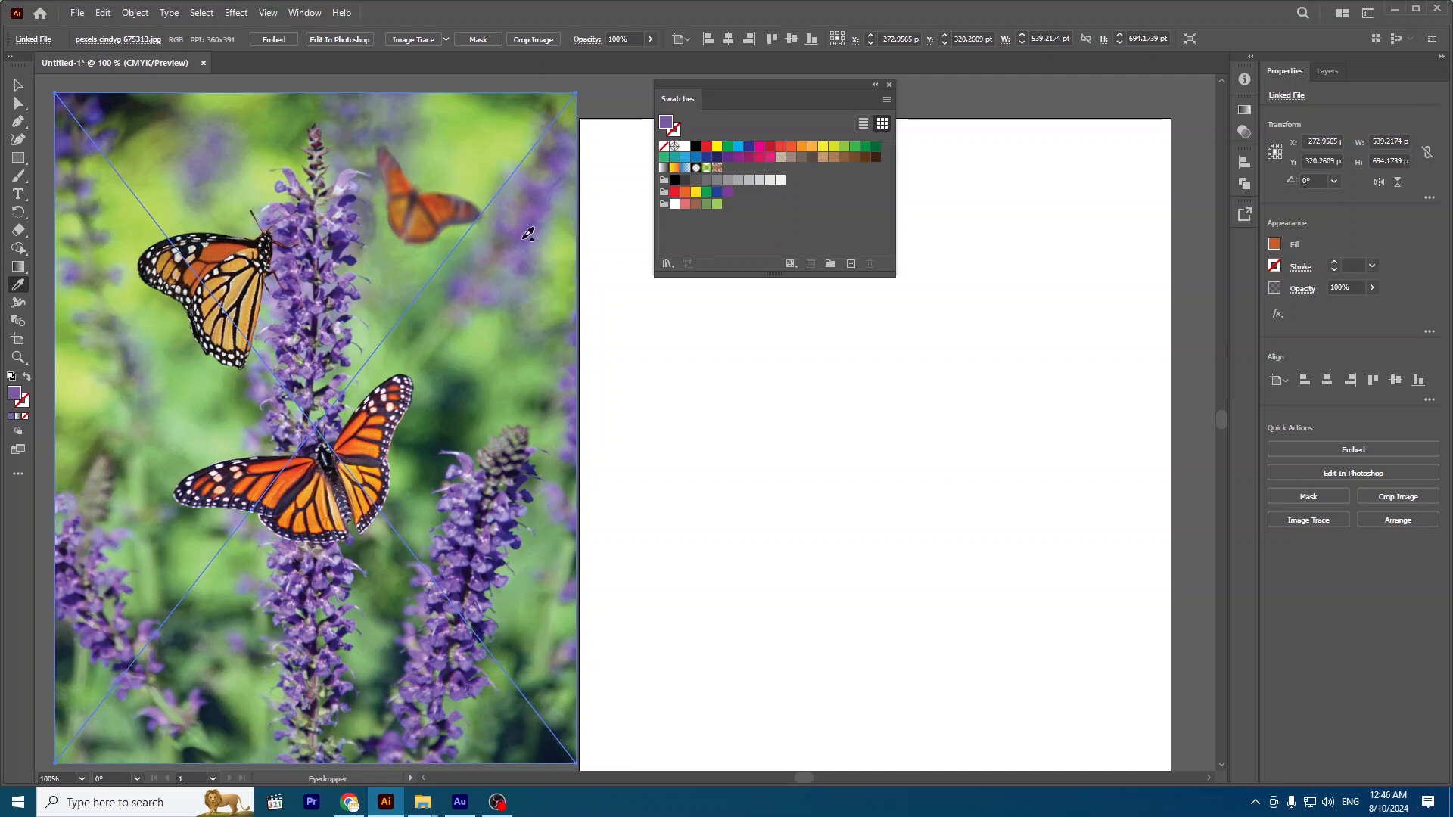
pyautogui.click(351, 429)
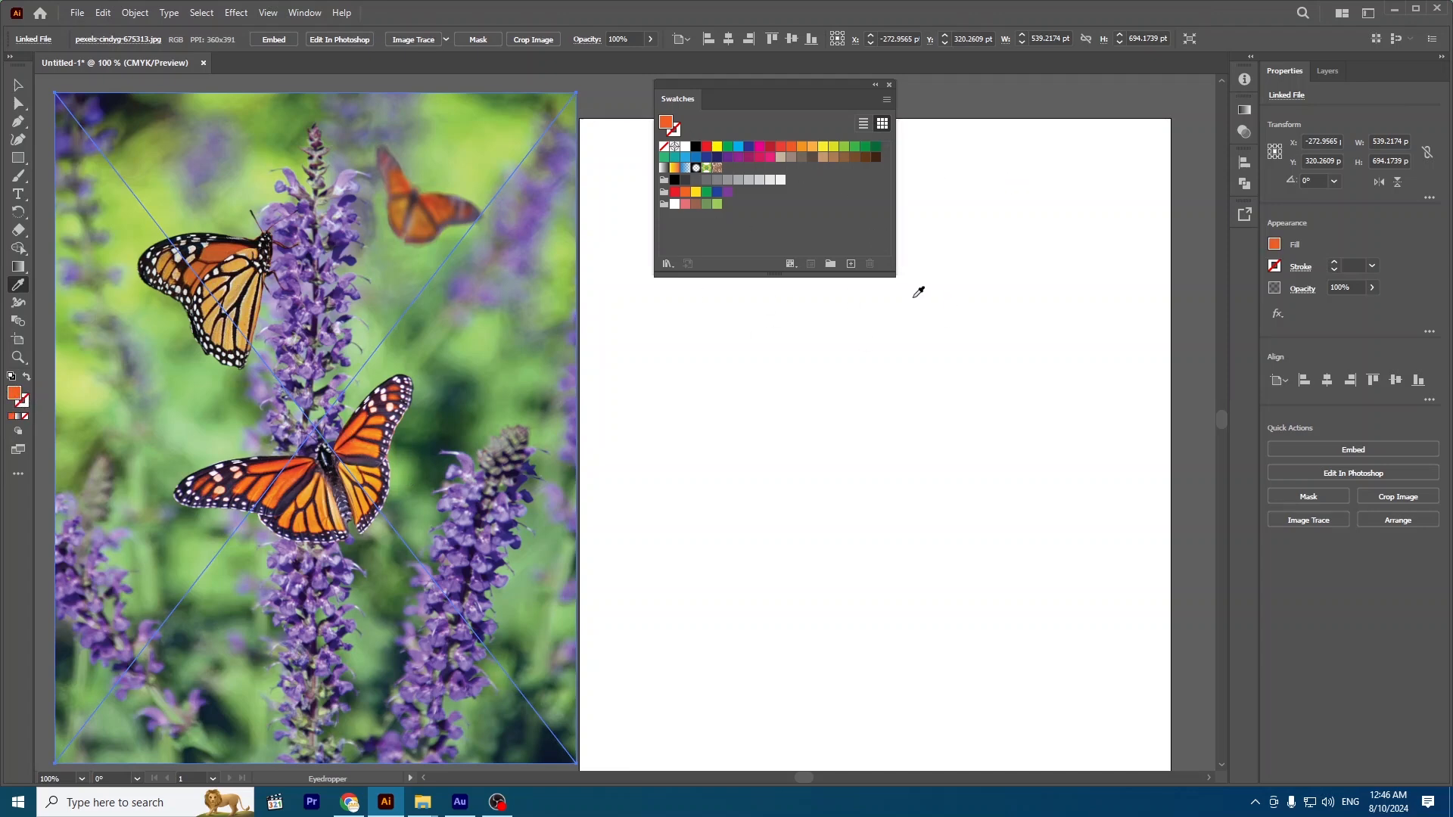
# Save the sampled orange as a non-global Process Color swatch named "my orange".
pyautogui.click(851, 264)
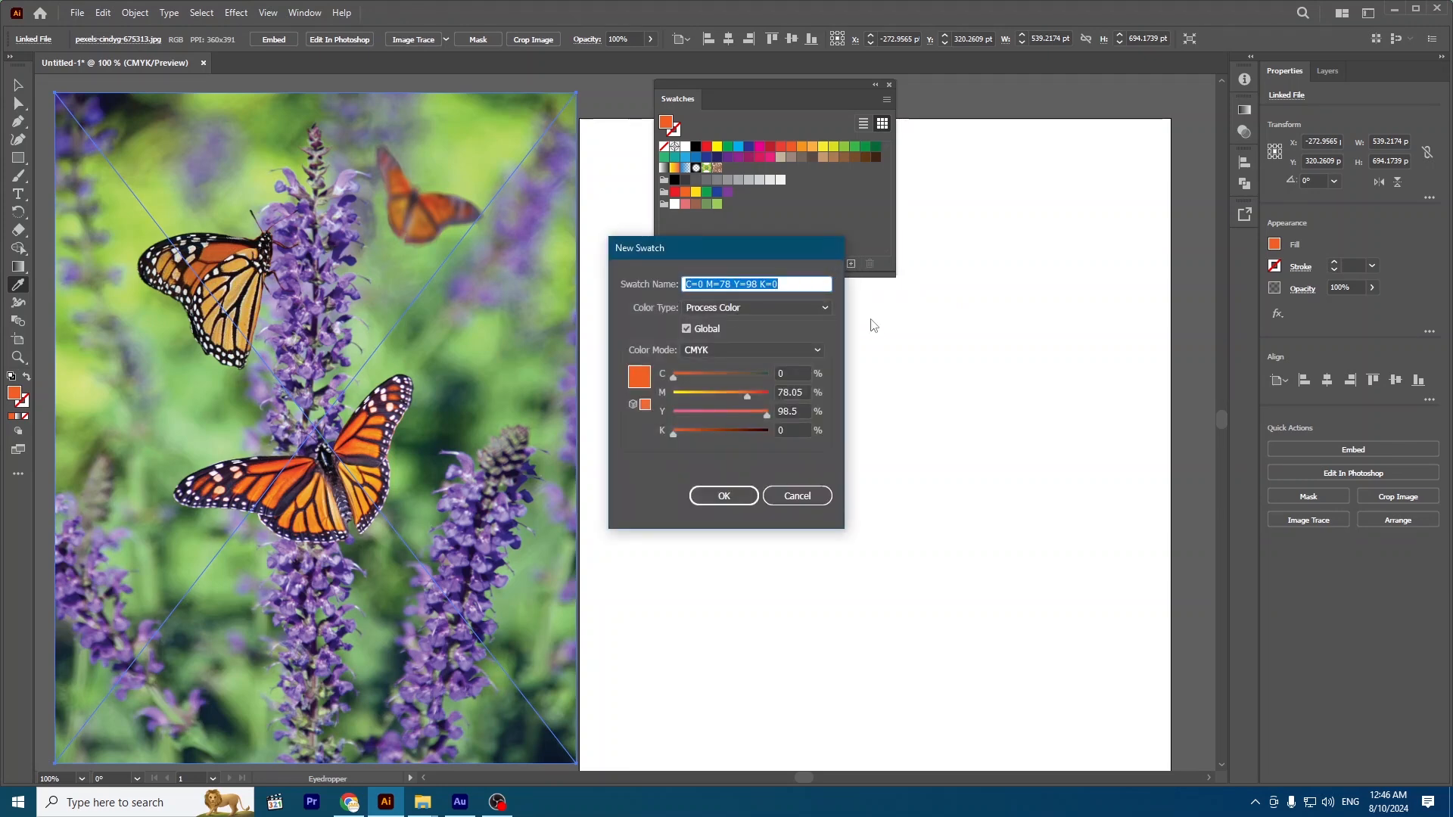
pyautogui.write('my orange')
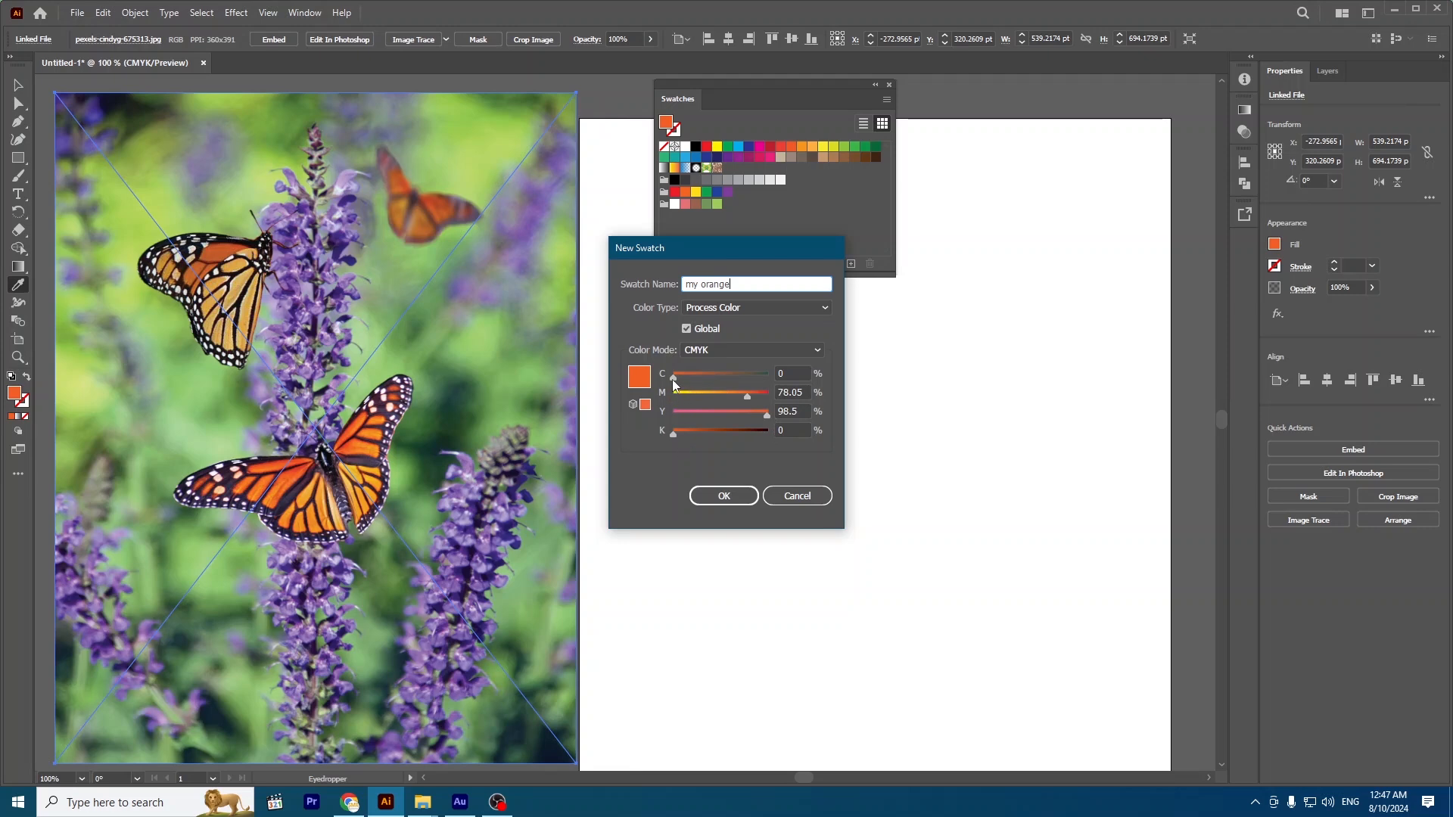
pyautogui.moveTo(676, 384)
pyautogui.mouseDown()
pyautogui.moveTo(838, 392)
pyautogui.moveTo(672, 380)
pyautogui.mouseUp()
pyautogui.click(688, 330)
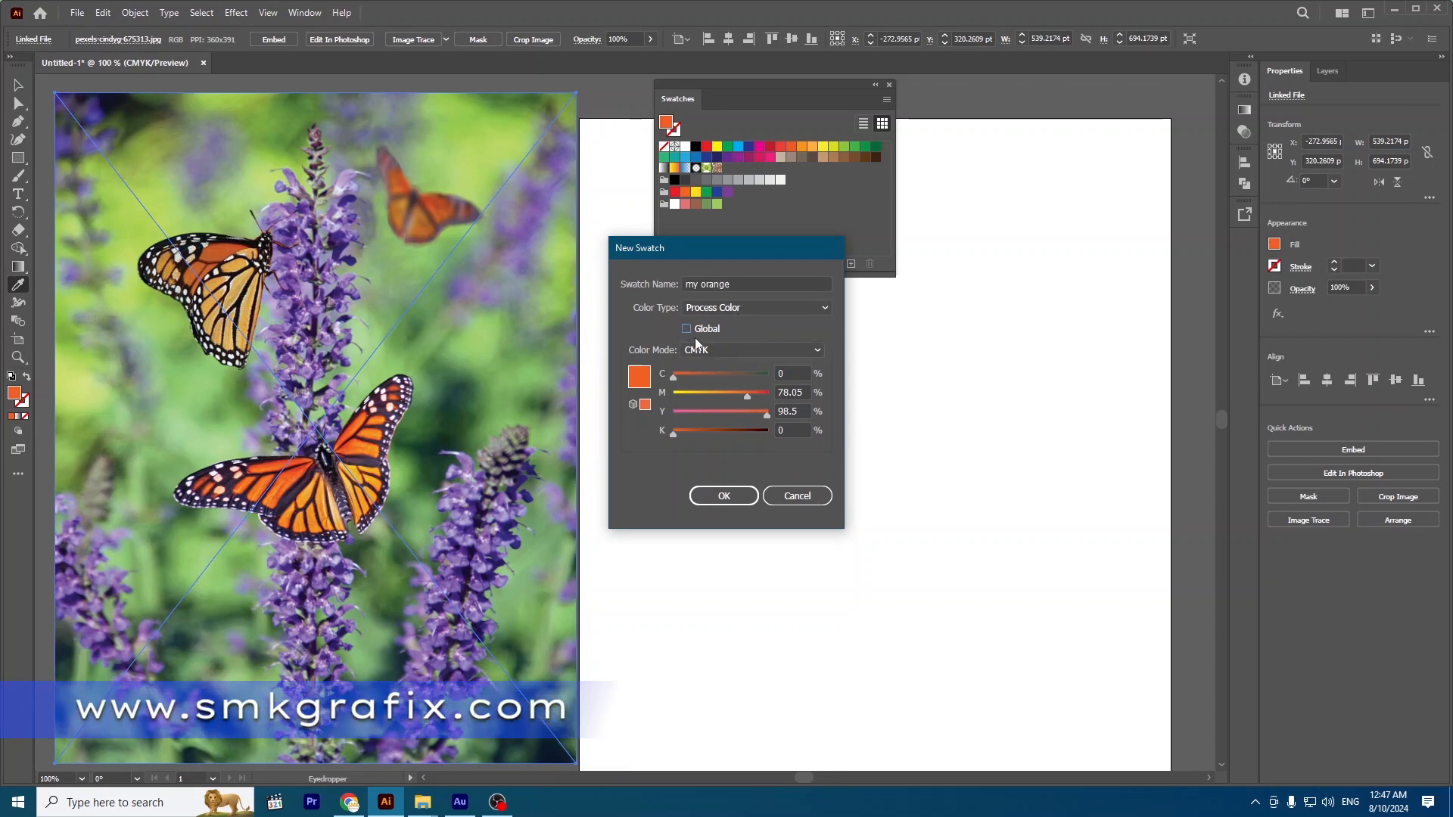
pyautogui.click(749, 311)
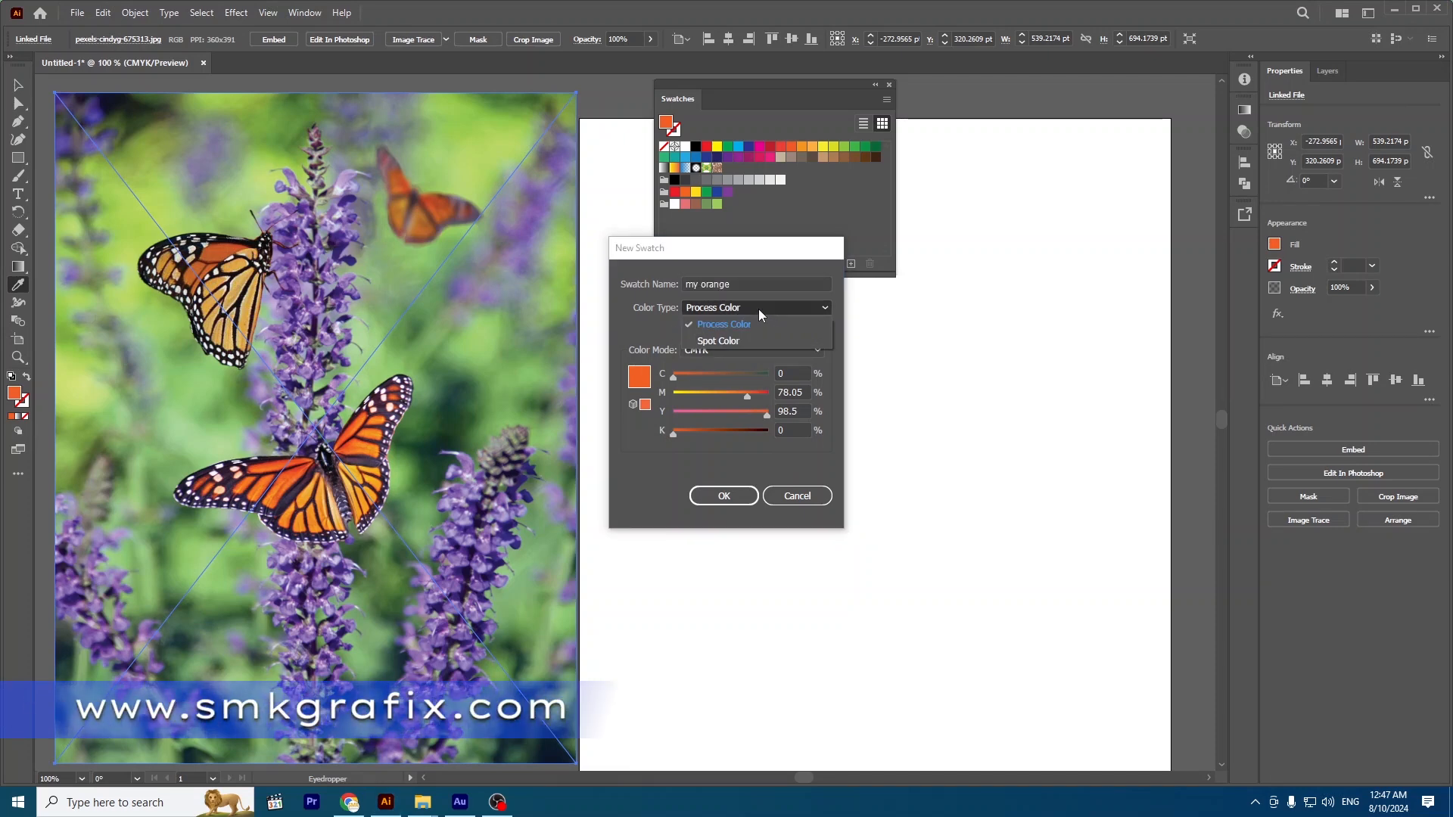
pyautogui.click(743, 321)
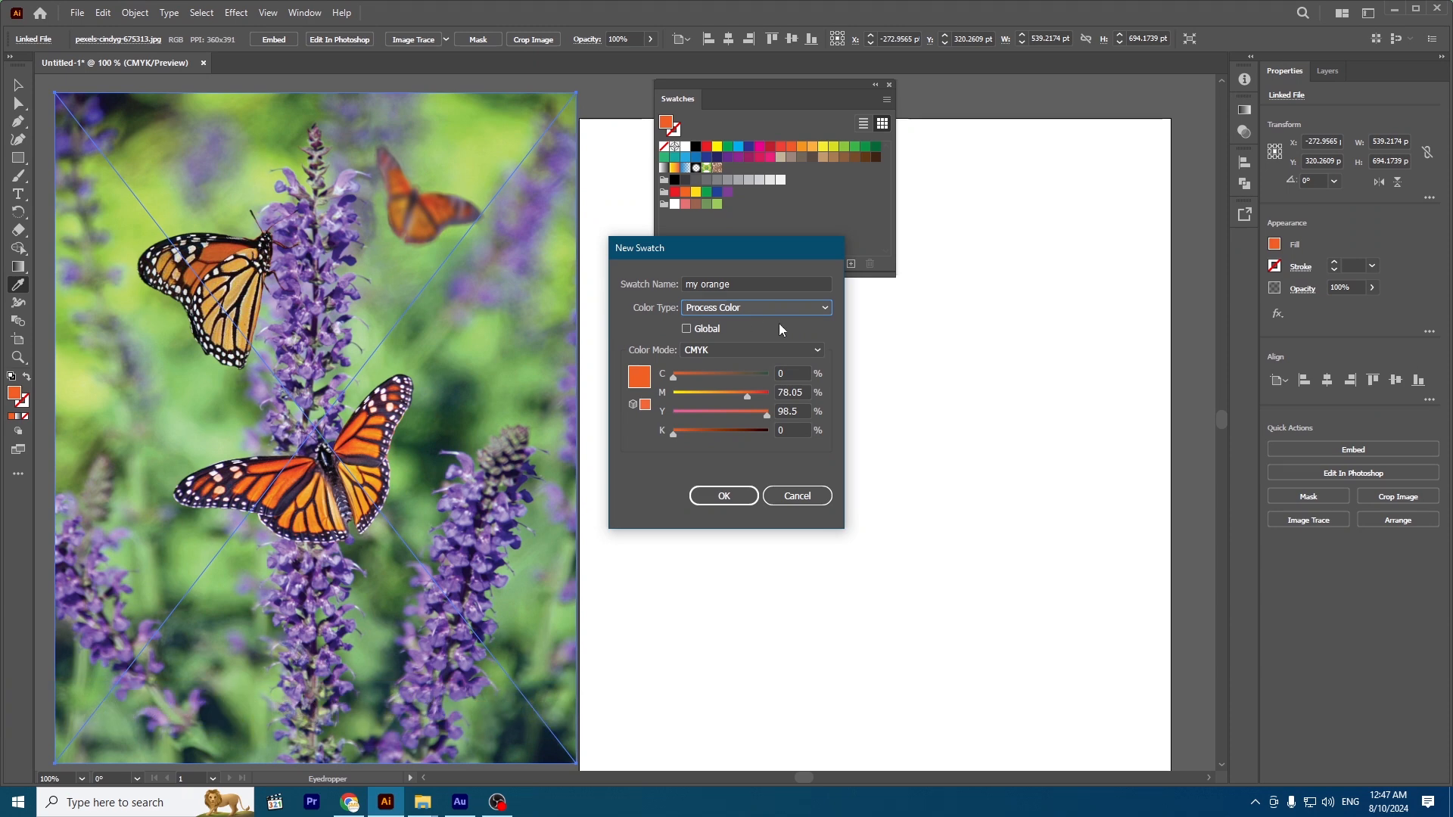
pyautogui.click(731, 498)
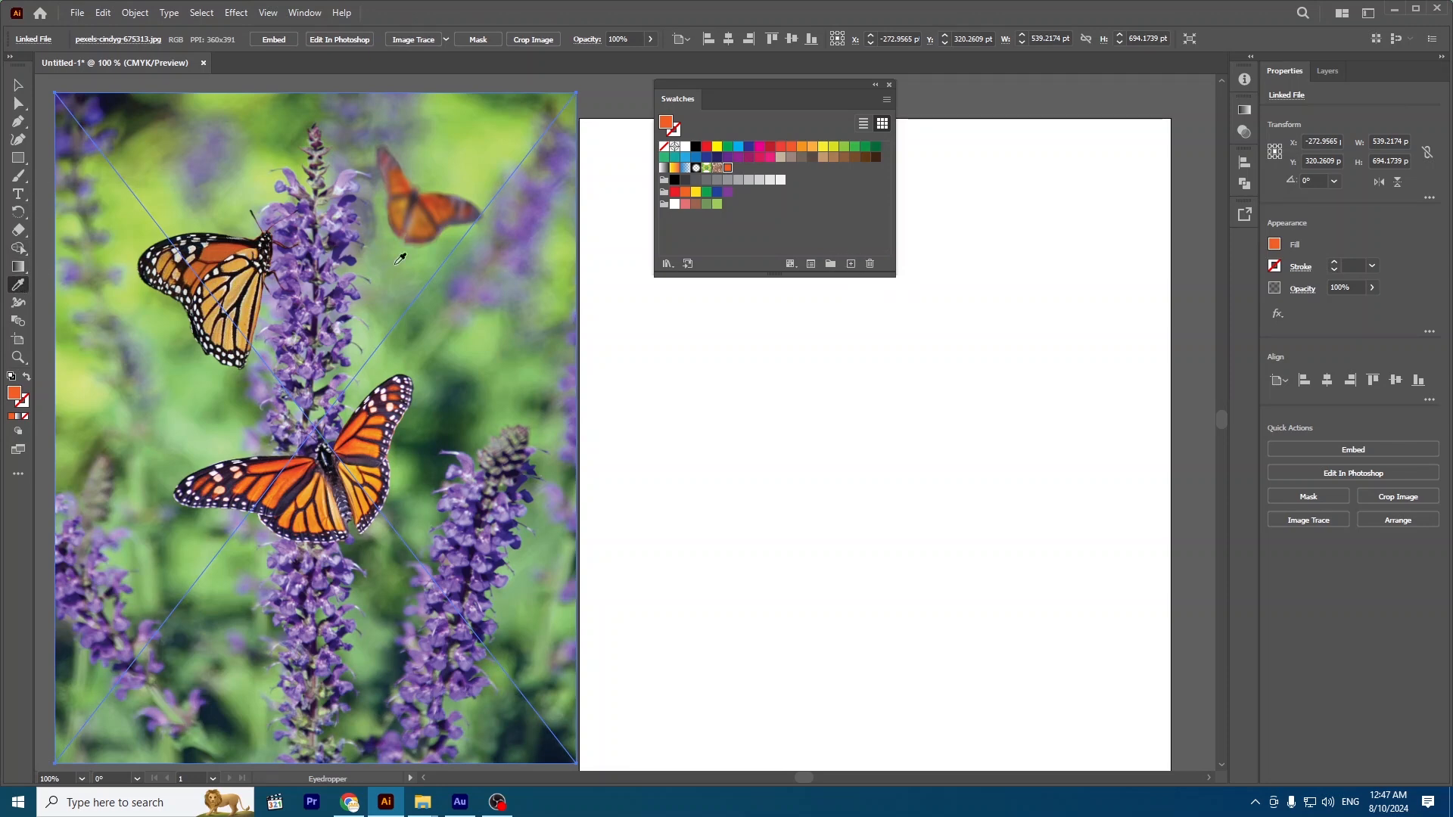
# Sample a bright green from the photo's background and save it as a swatch named "my green".
pyautogui.click(483, 333)
pyautogui.click(511, 117)
pyautogui.click(851, 264)
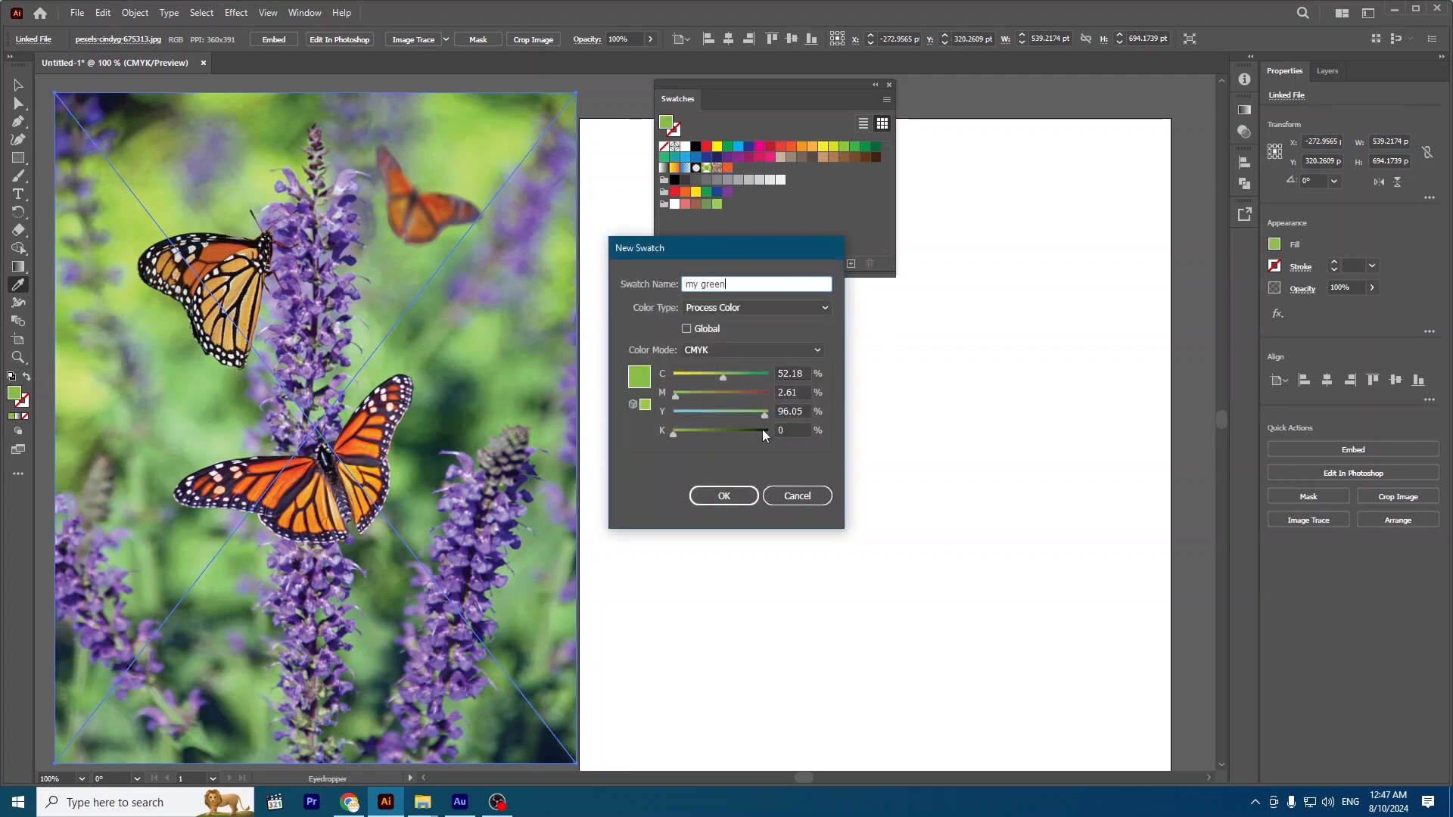
pyautogui.click(724, 496)
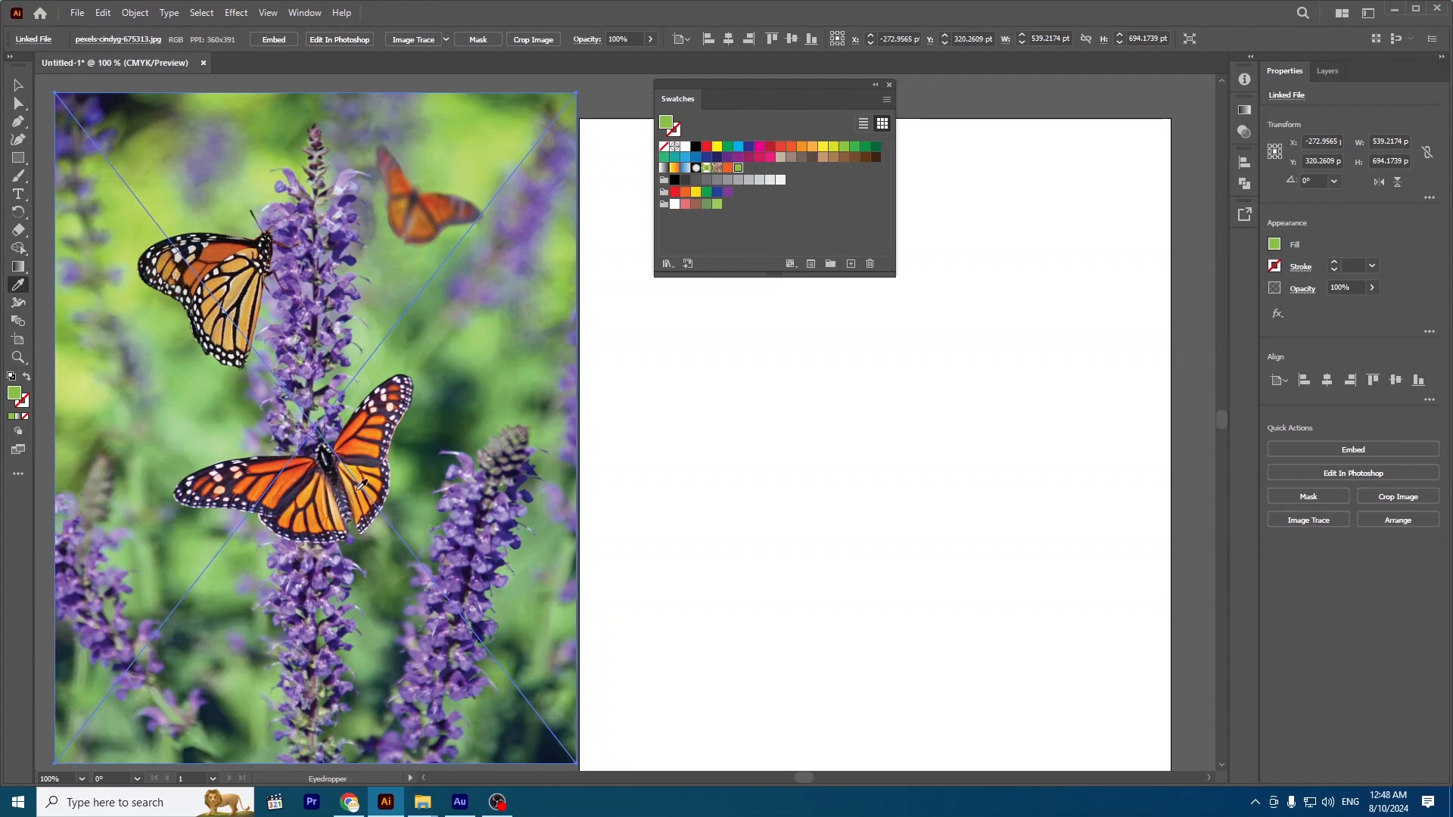
# Sample purple from the lower-right flower in the photo and save it as a swatch with the default settings.
pyautogui.click(471, 523)
pyautogui.click(850, 264)
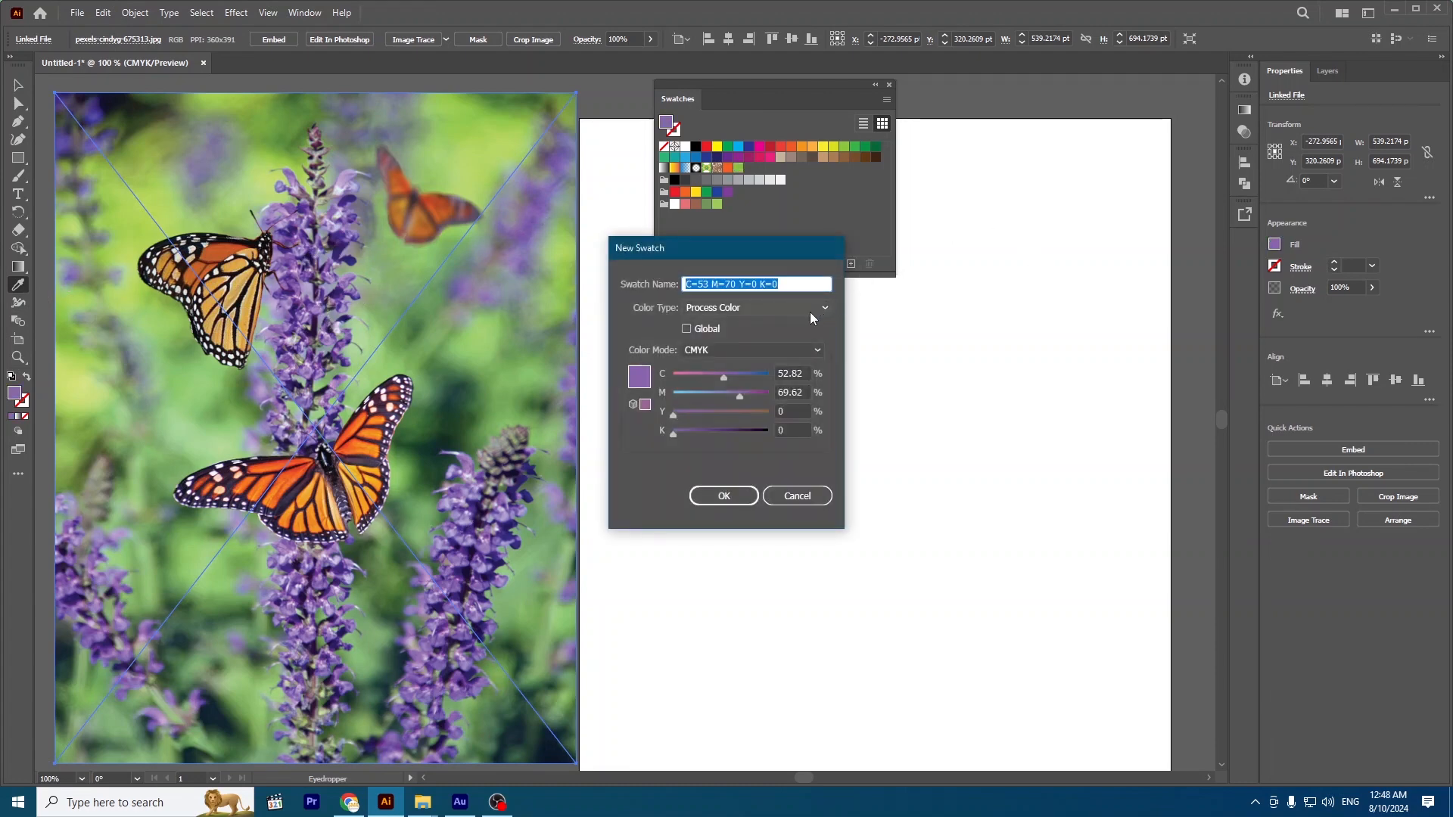
pyautogui.click(722, 495)
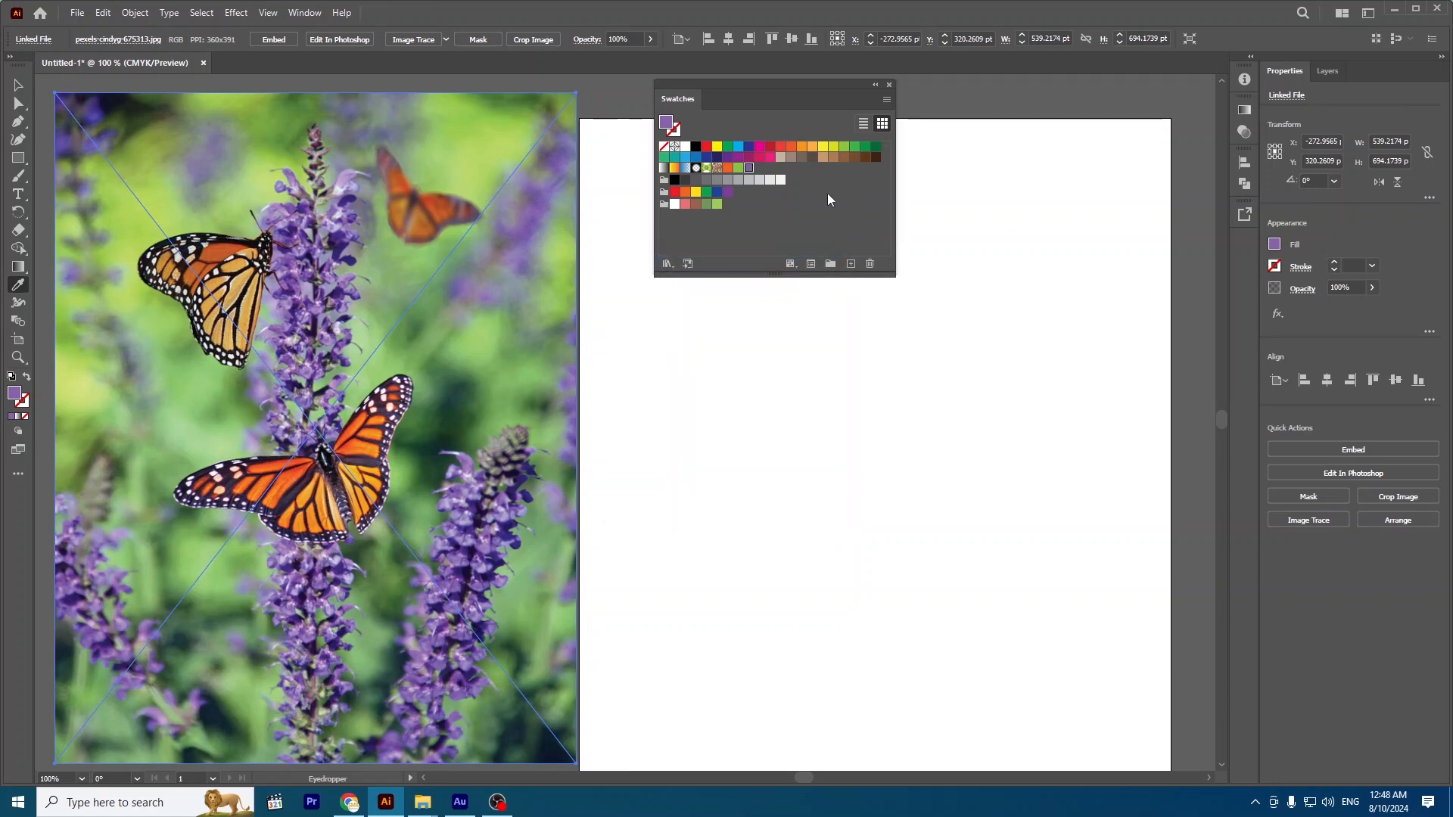
# Place "Lorem ipsum" placeholder text on the artboard and enlarge it to 68 pt.
pyautogui.click(19, 195)
pyautogui.click(732, 445)
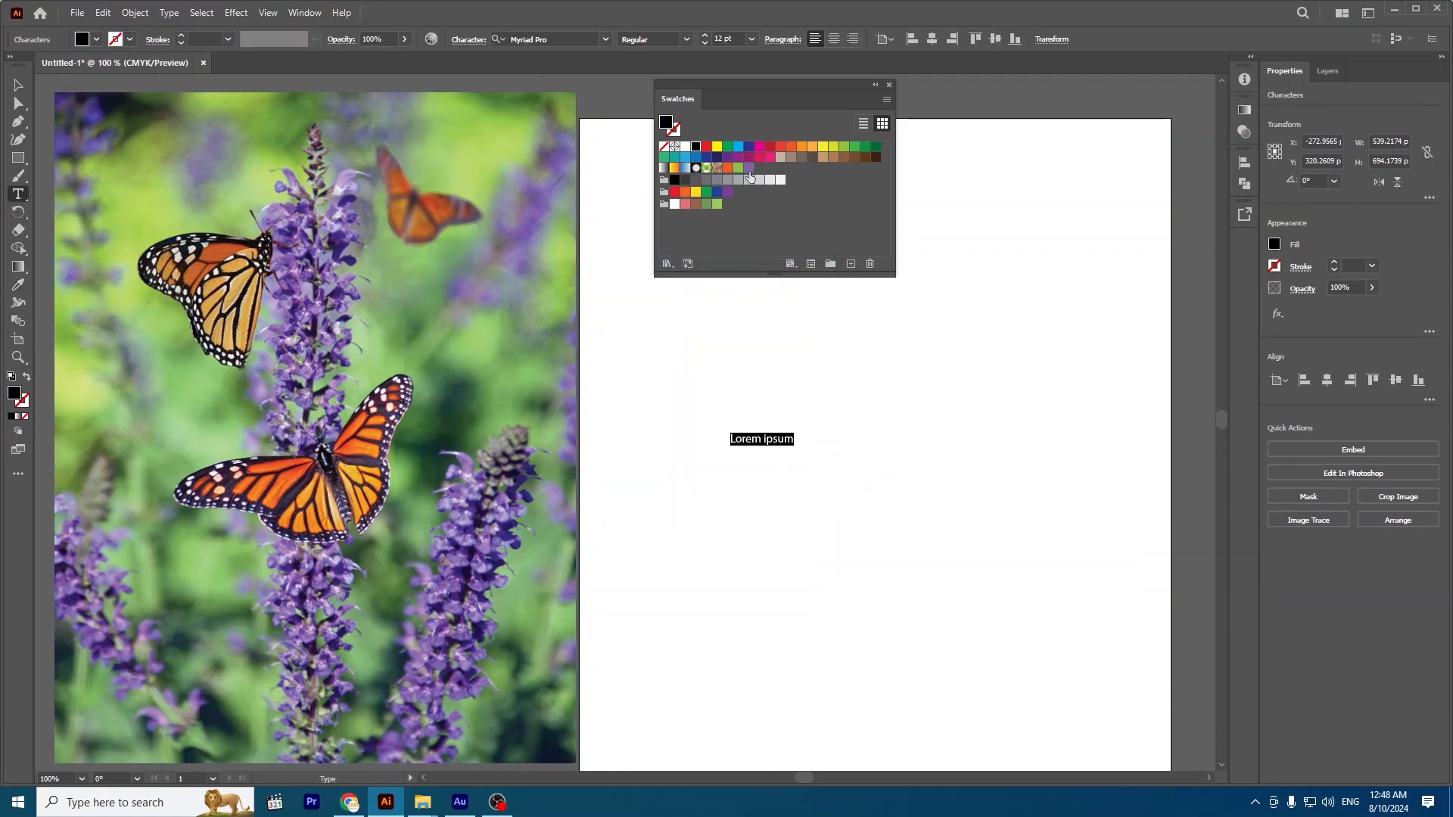
pyautogui.click(1290, 414)
pyautogui.click(1290, 413)
pyautogui.click(1291, 414)
pyautogui.click(1290, 414)
pyautogui.click(1291, 414)
pyautogui.click(1291, 414)
pyautogui.click(1290, 414)
pyautogui.click(1291, 414)
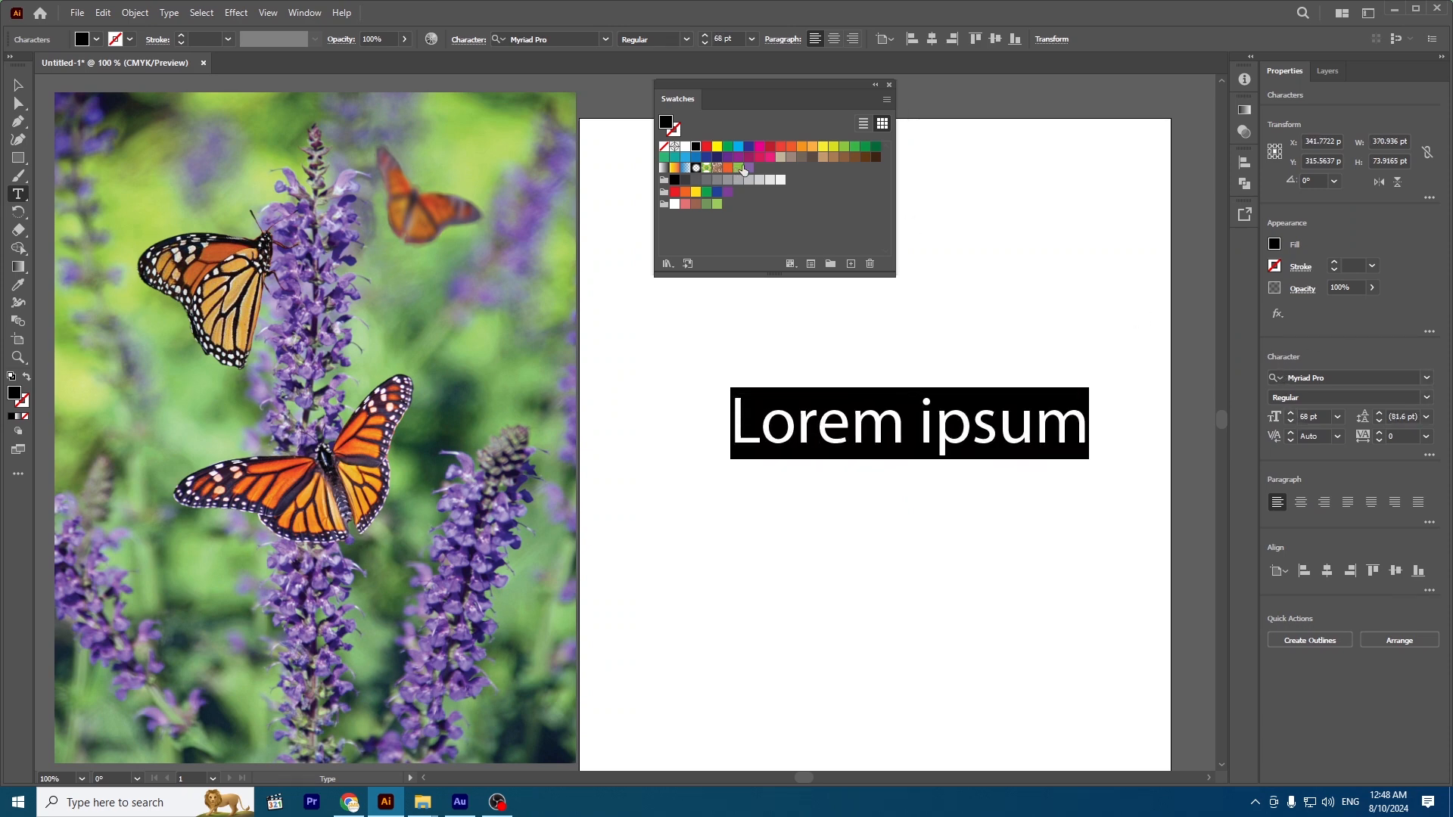
# Fill the text with the new purple swatch, move it up and left on the artboard, and deselect it.
pyautogui.click(748, 169)
pyautogui.click(18, 86)
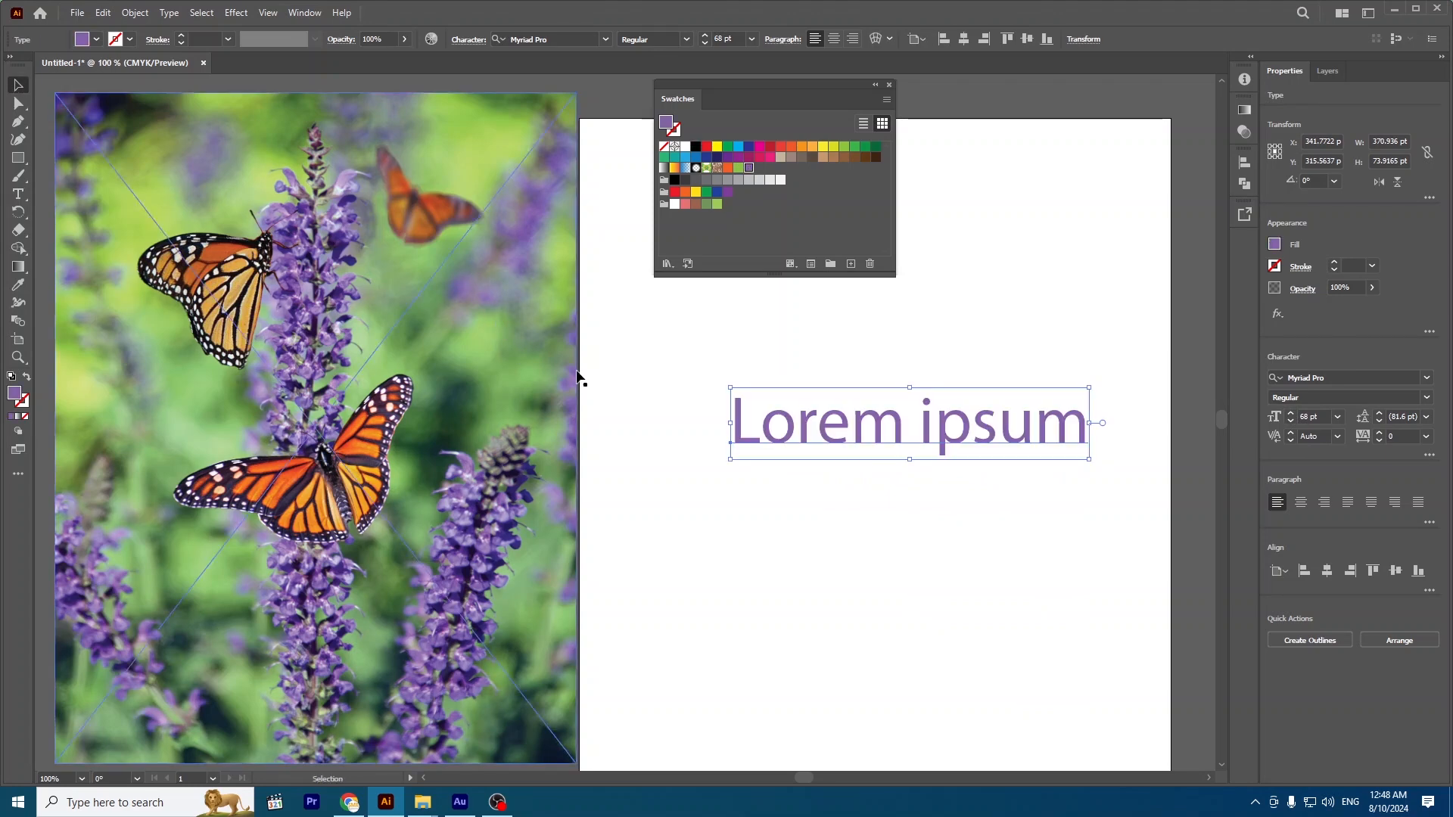
pyautogui.click(653, 395)
pyautogui.moveTo(771, 427); pyautogui.dragTo(639, 369)
pyautogui.click(1058, 250)
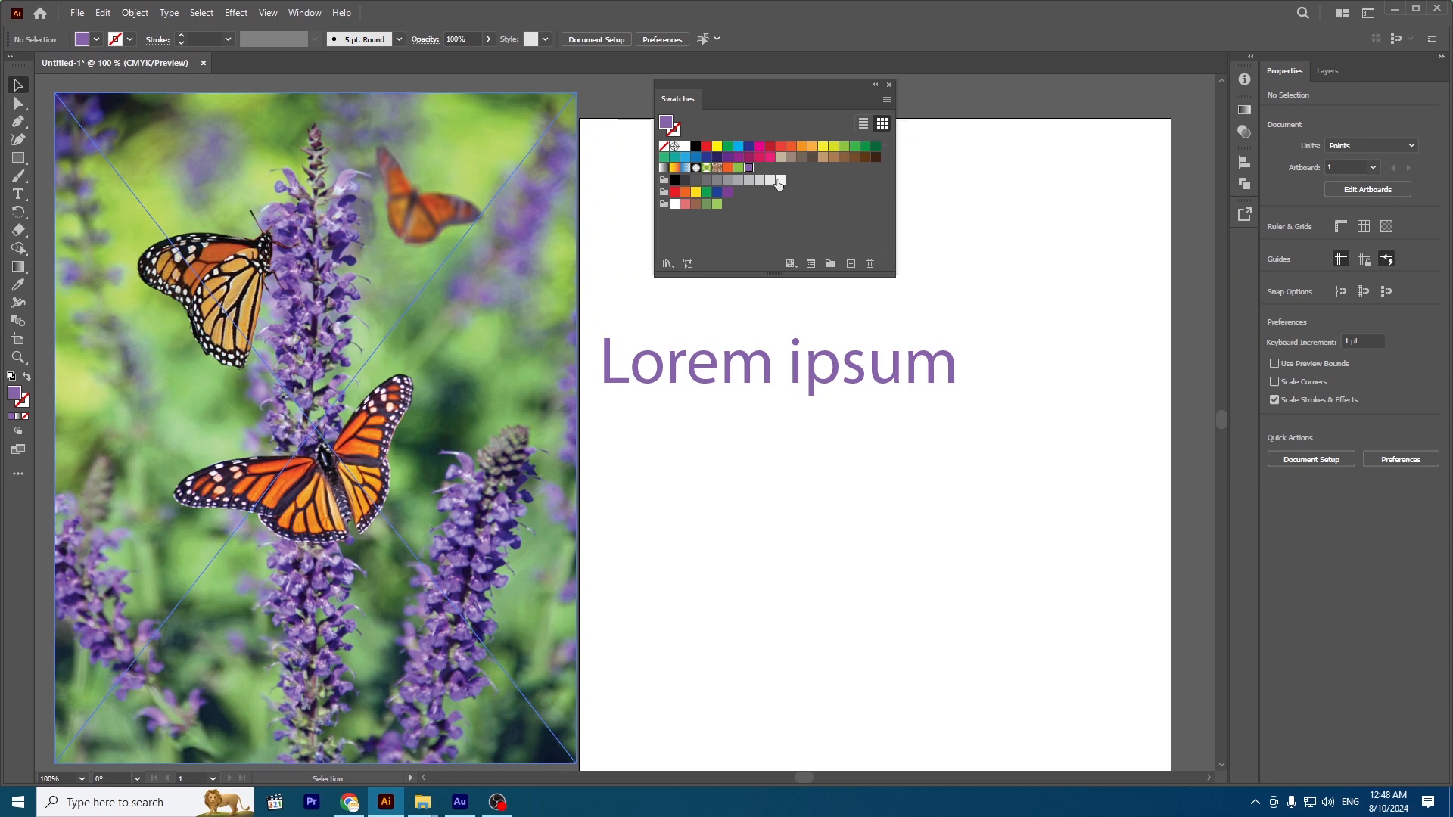
# View the options of the "my orange" swatch and close them without changes.
pyautogui.doubleClick(728, 168)
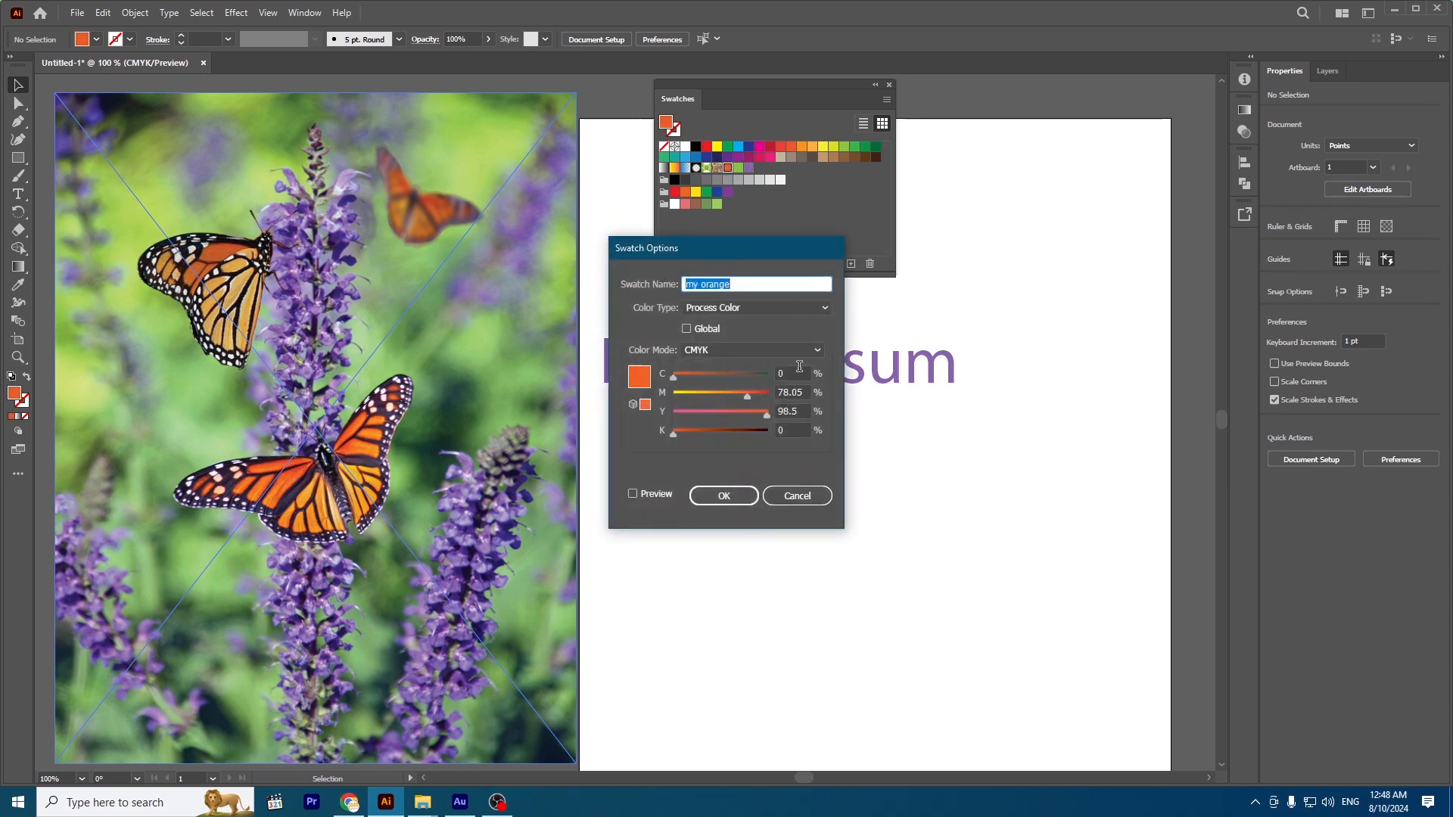
pyautogui.click(798, 498)
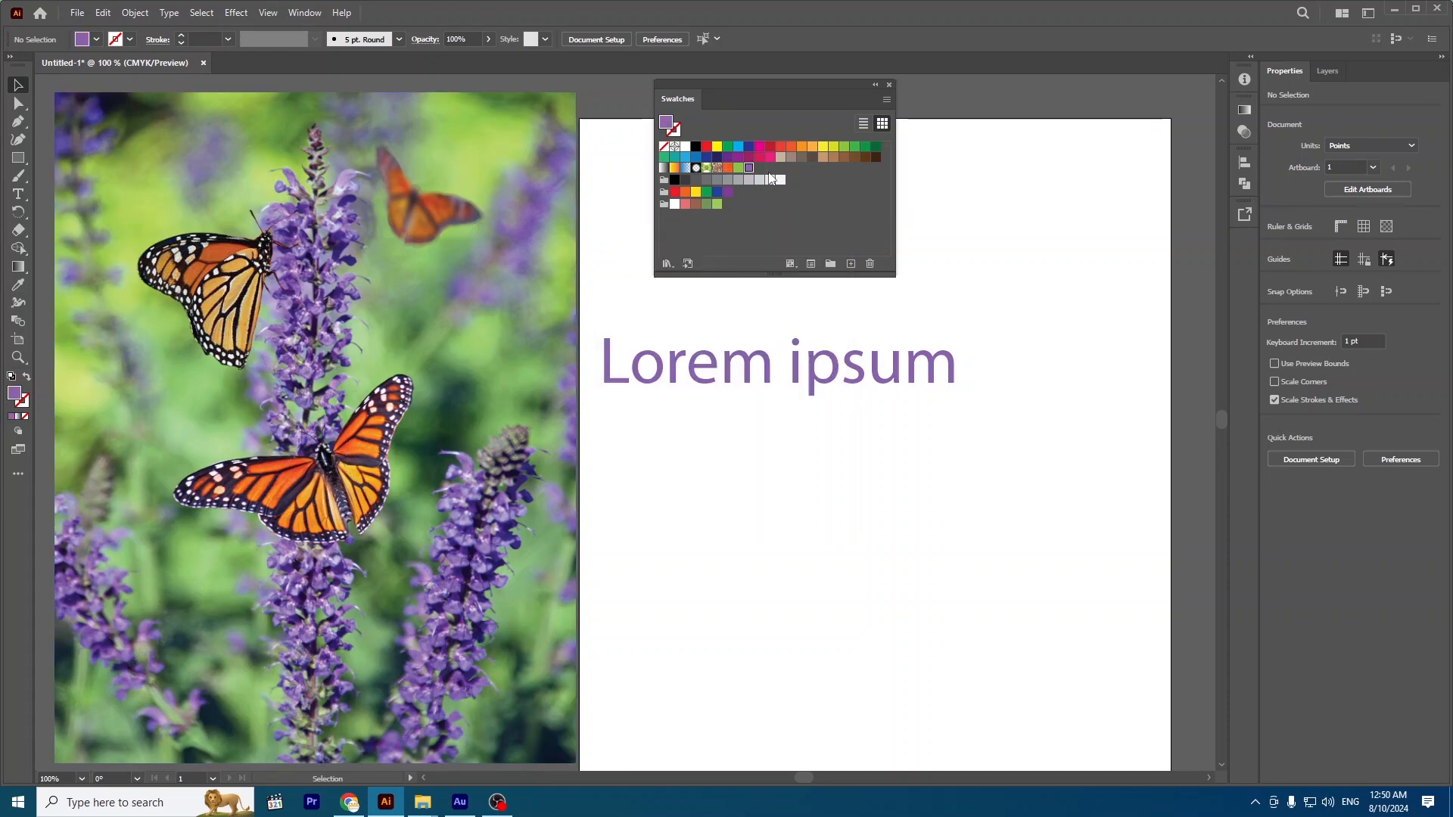
pyautogui.click(886, 100)
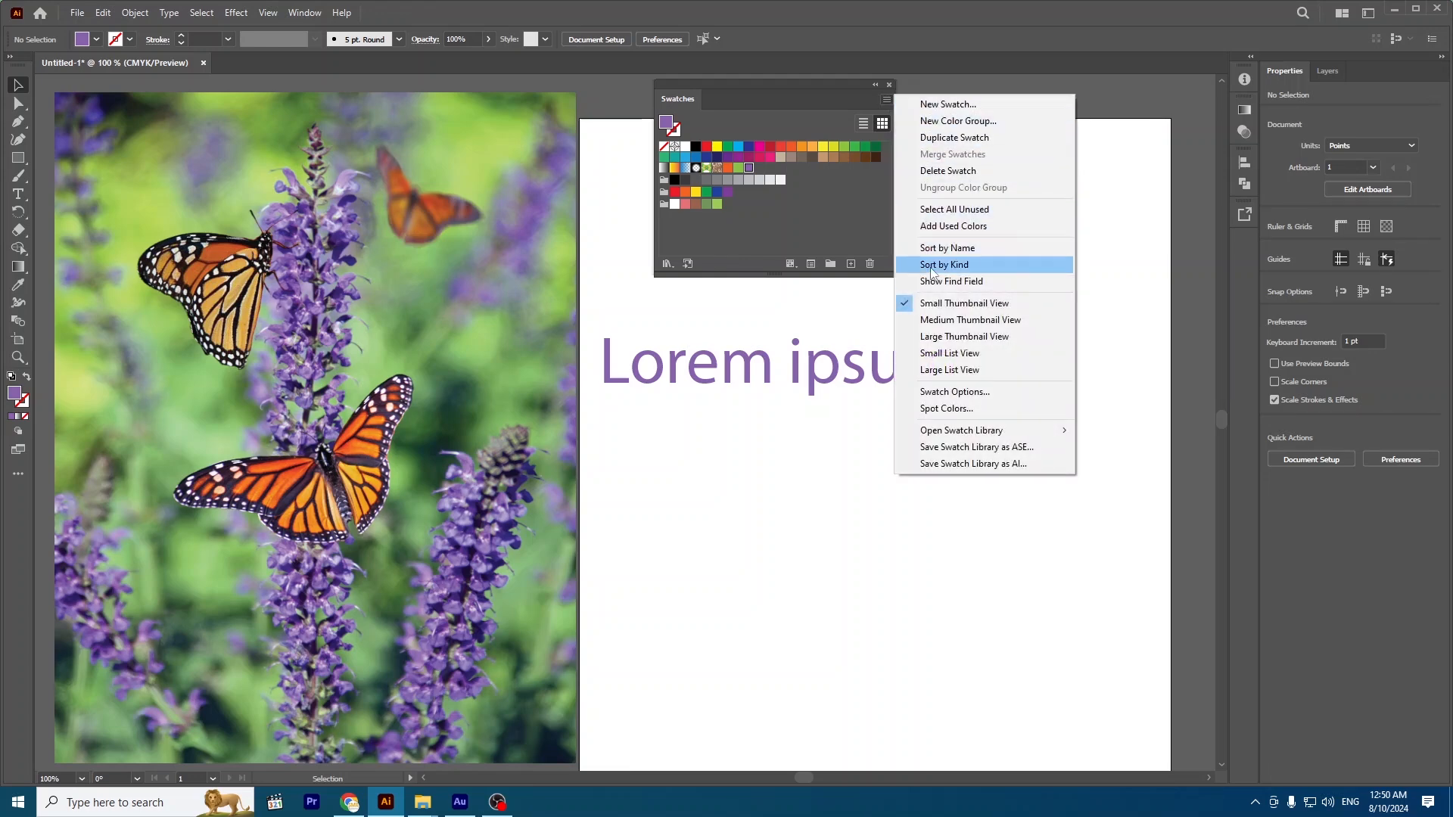
pyautogui.click(972, 448)
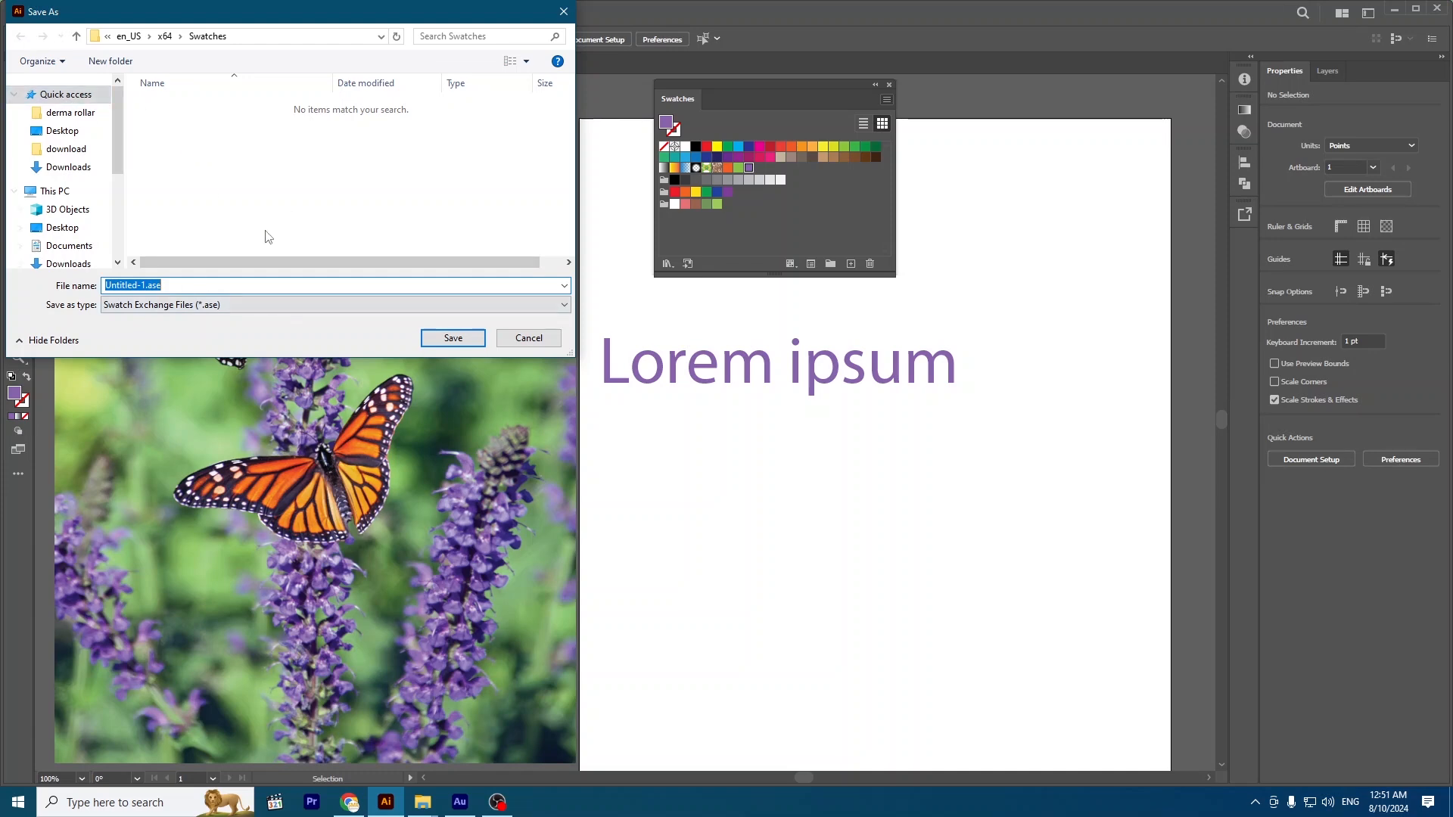
pyautogui.click(529, 337)
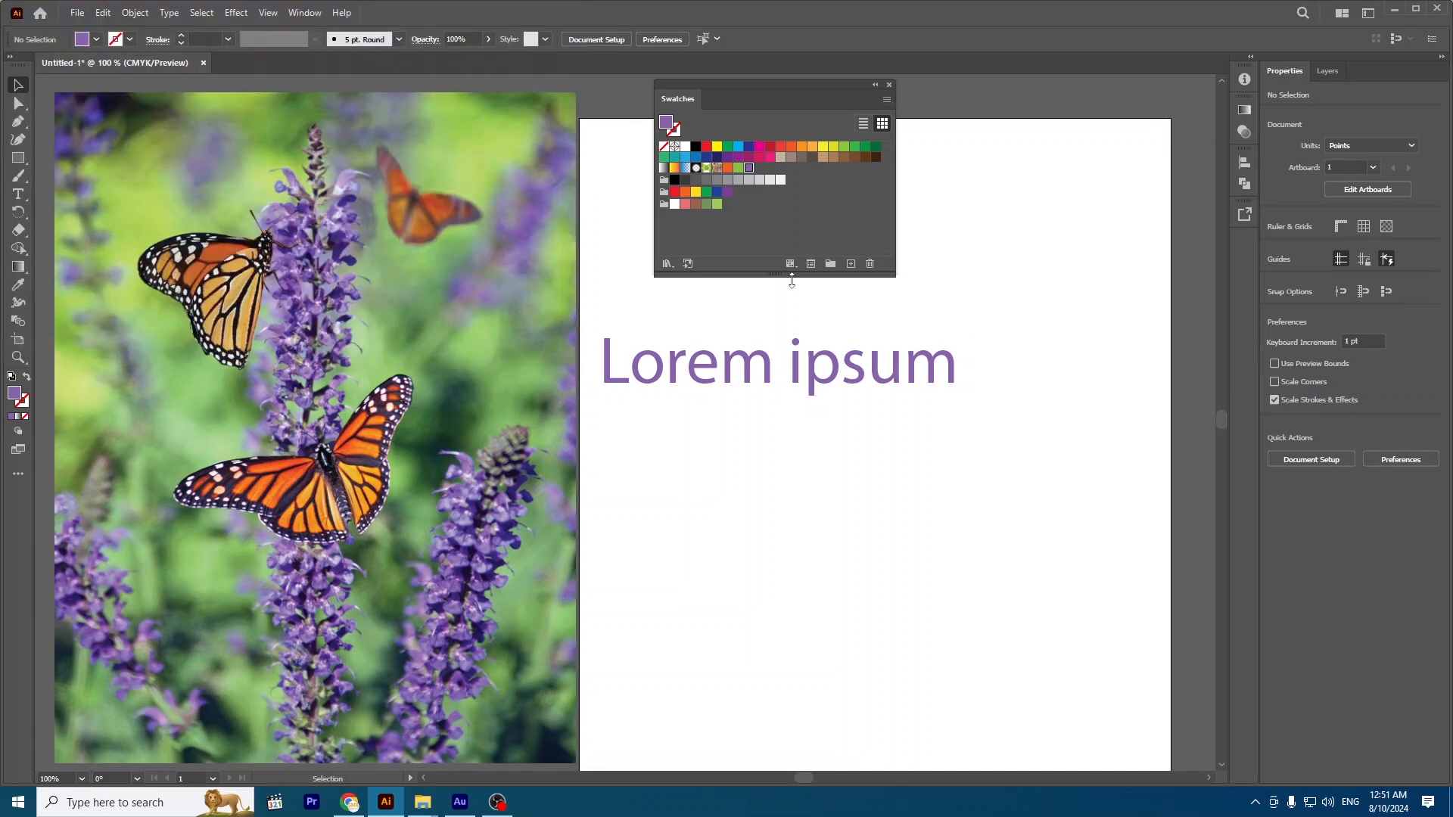